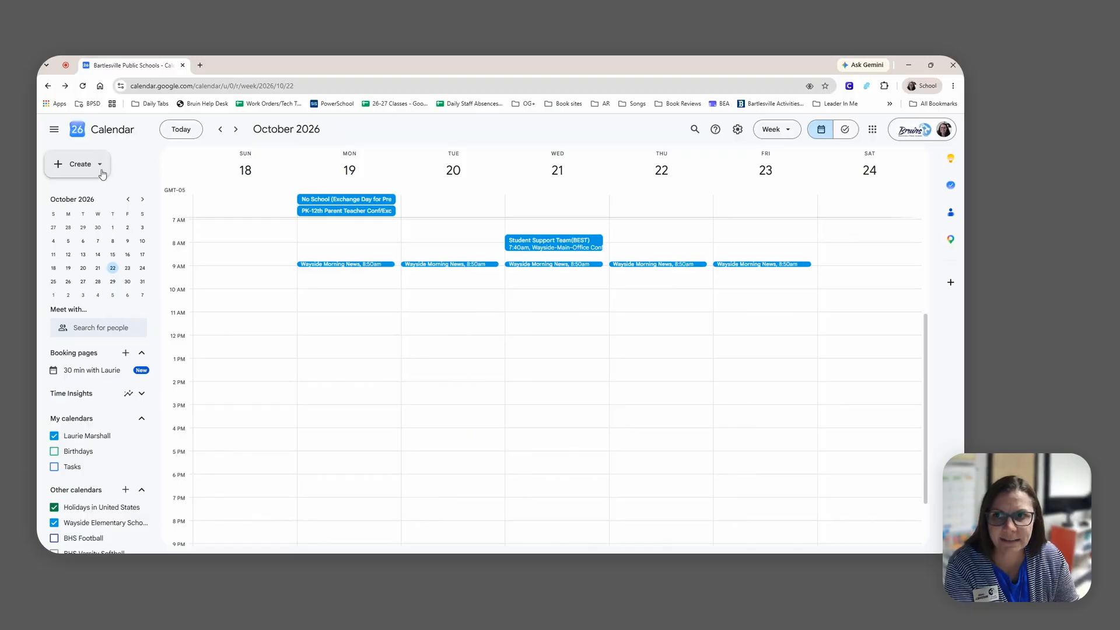
Create a new appointment schedule and title it "Meet with" followed by the teacher's title and surname
left_click(100, 166)
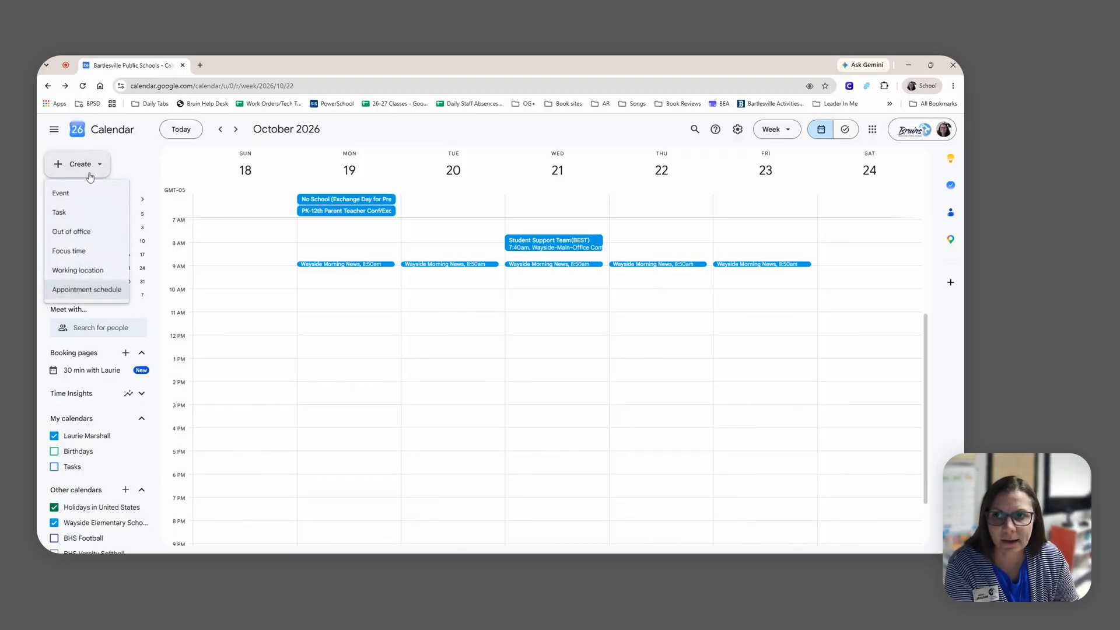
left_click(87, 290)
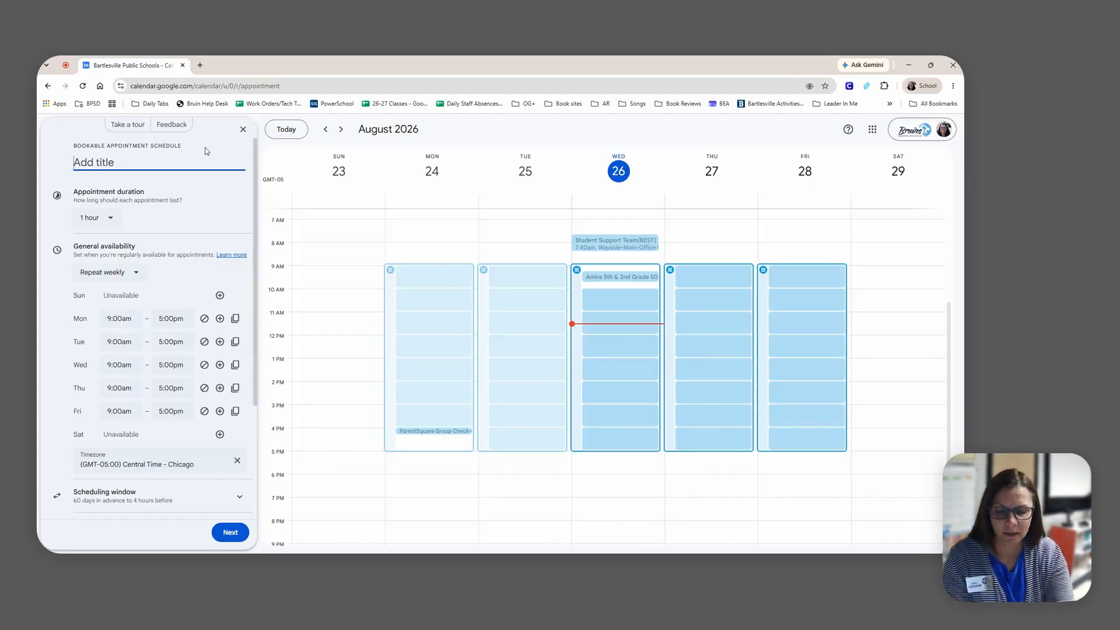
type("Meet")
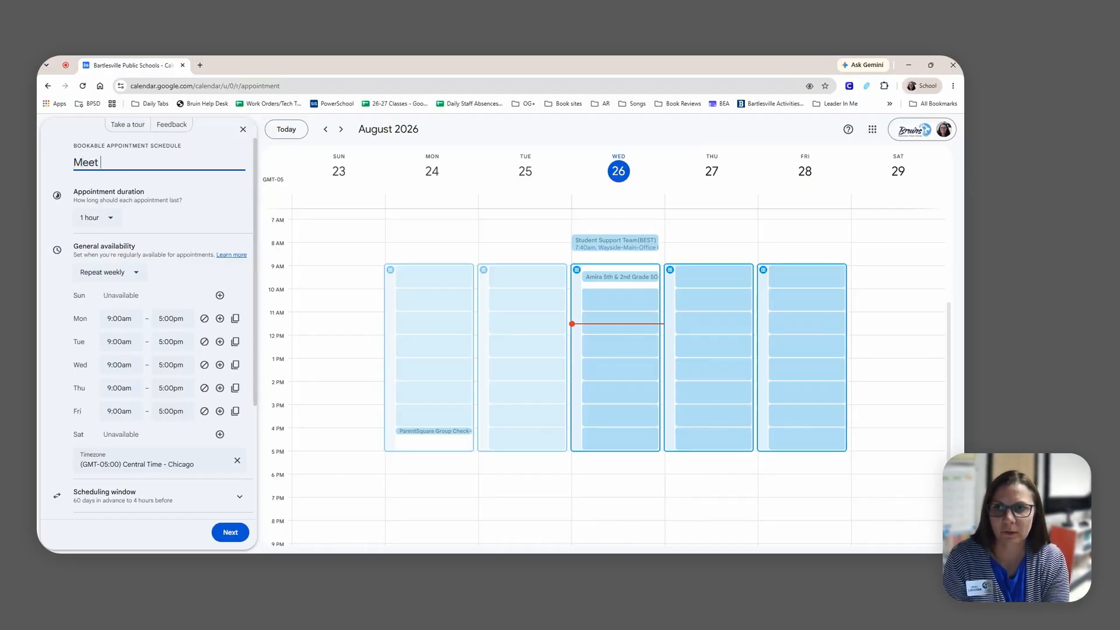
type(" with Mr")
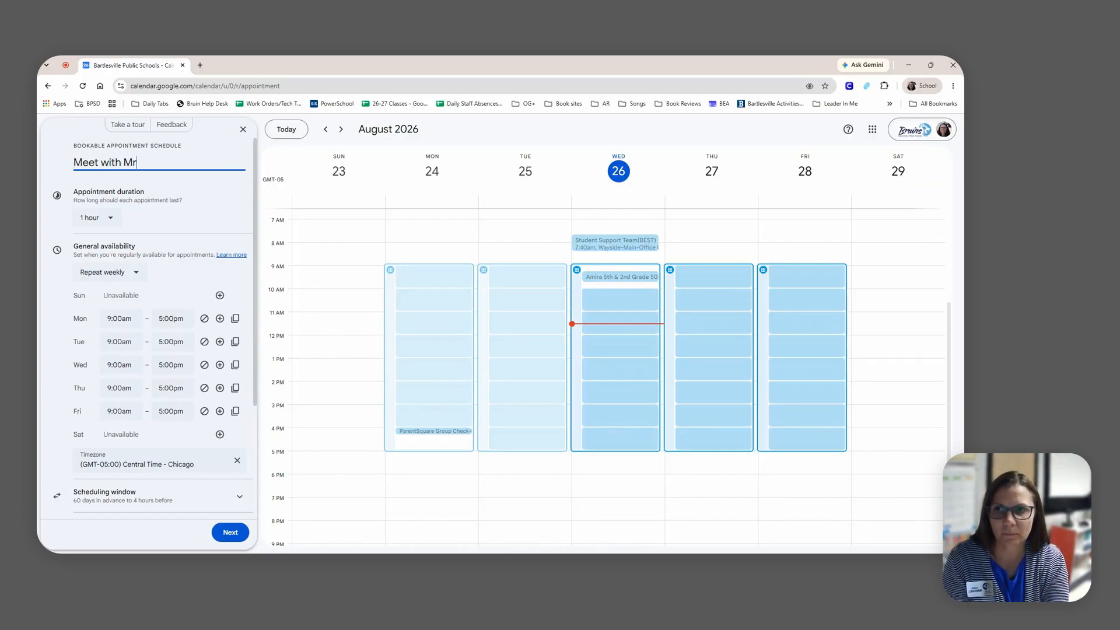
type("s. Marsa")
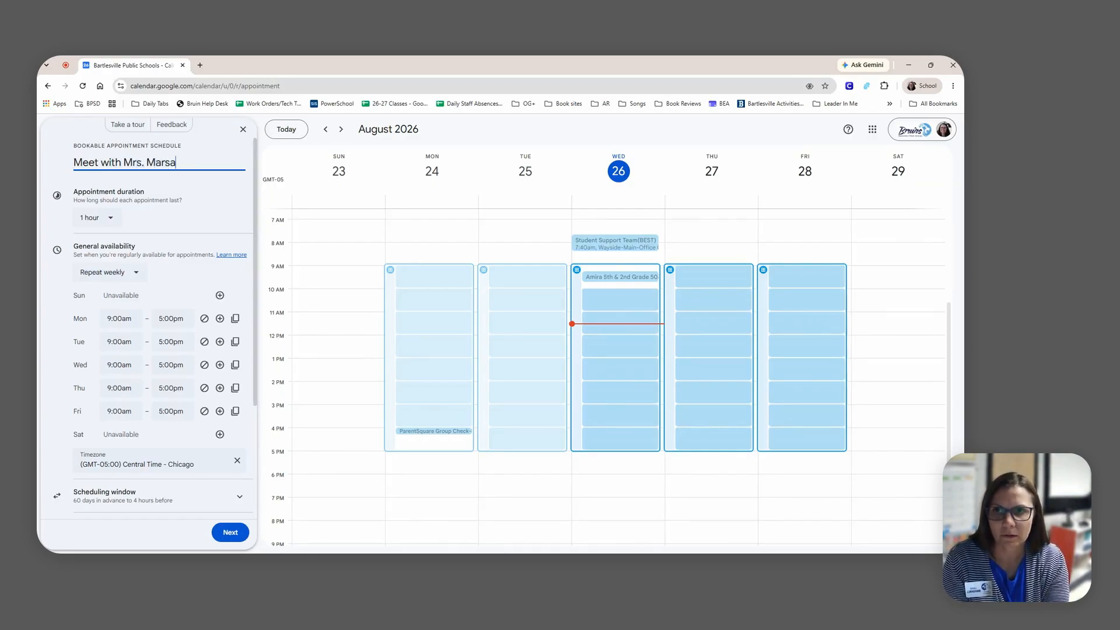
key("BackSpace")
type("hall")
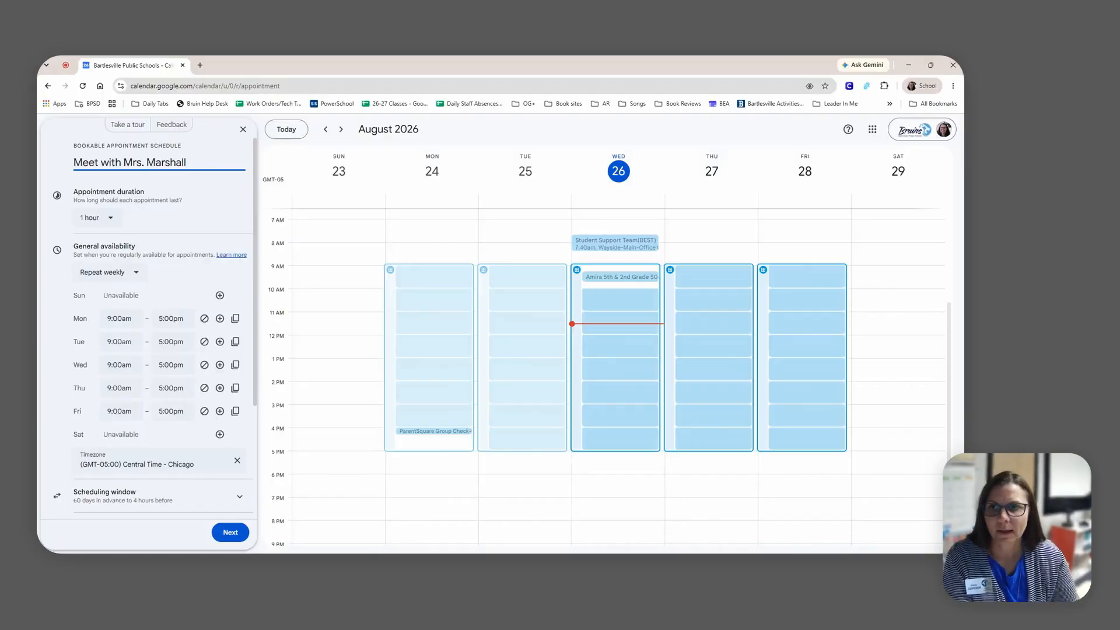
Set the appointment duration to 15 minutes and make the availability non-repeating
left_click(107, 220)
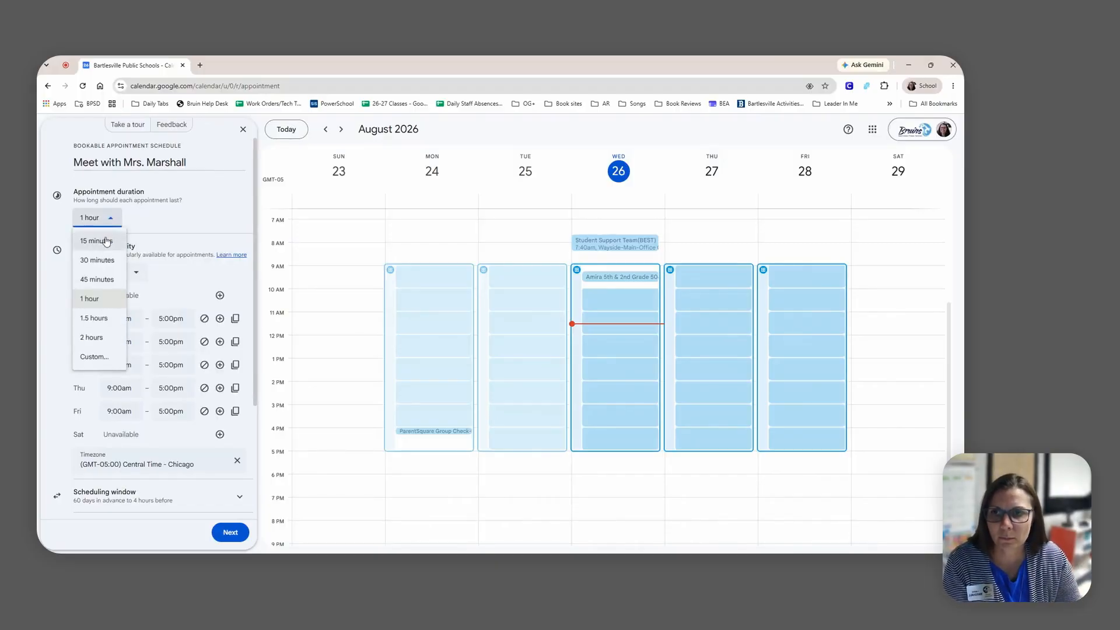
left_click(107, 242)
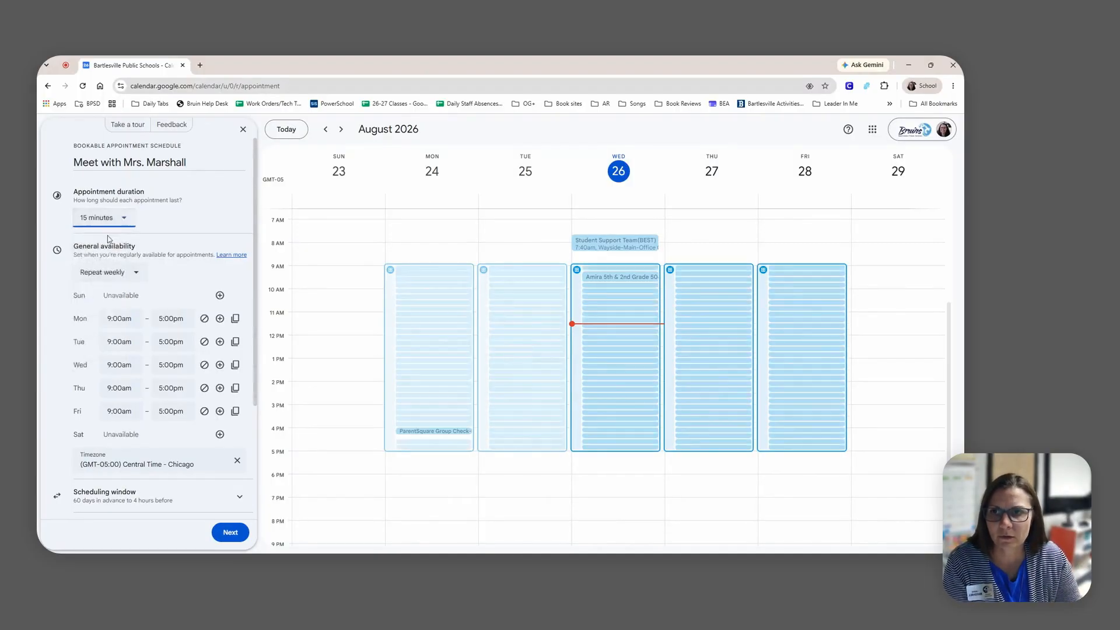
left_click(141, 273)
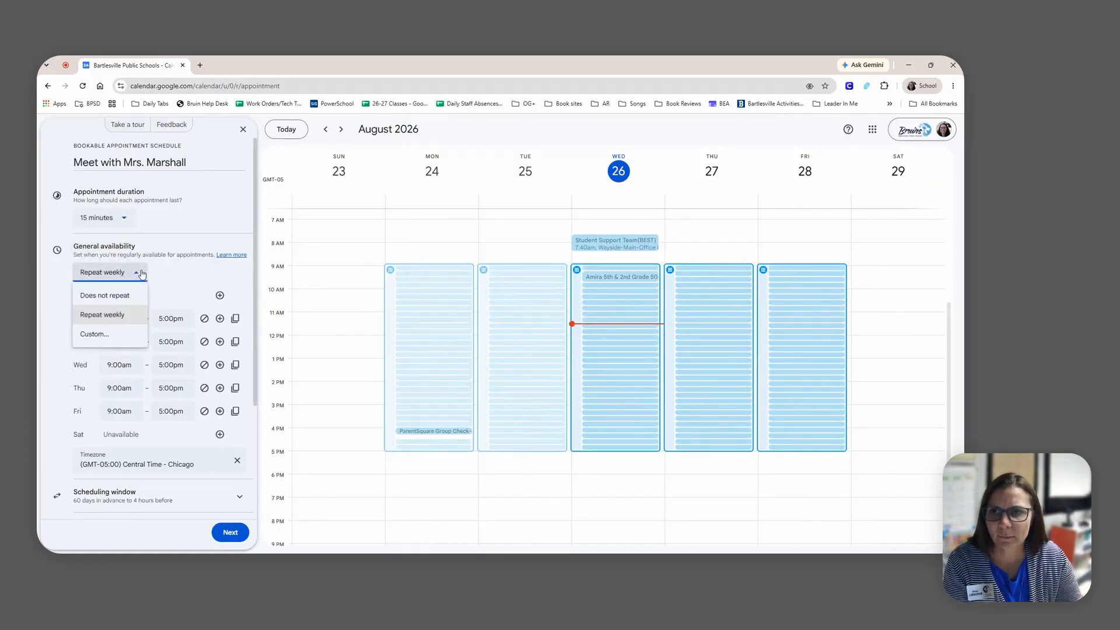
left_click(88, 296)
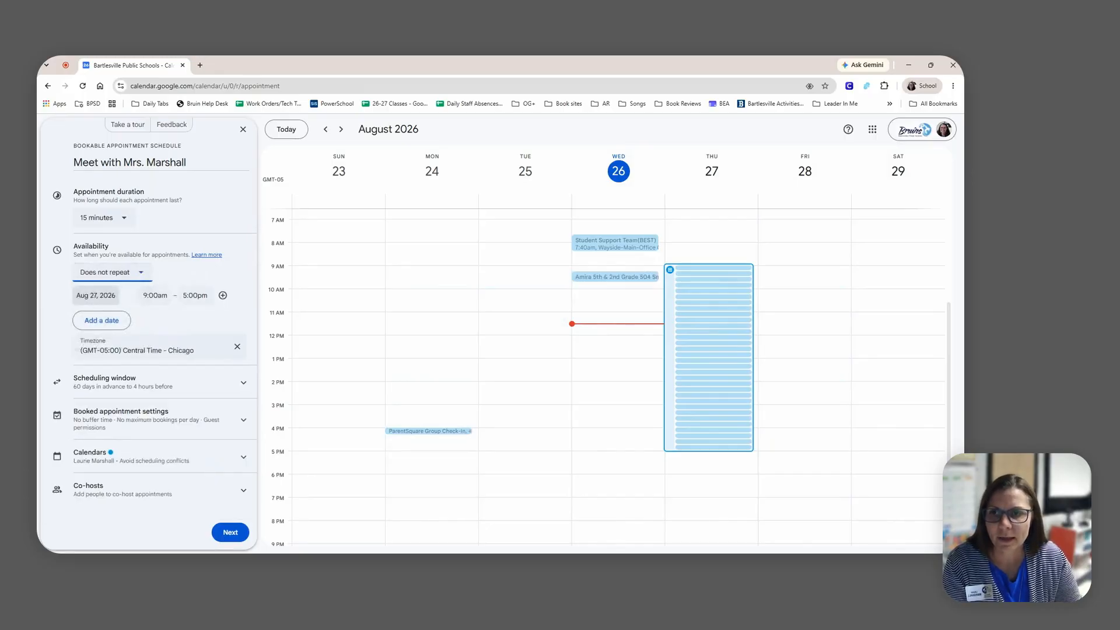
Set the availability date to October 20, 2026
left_click(96, 295)
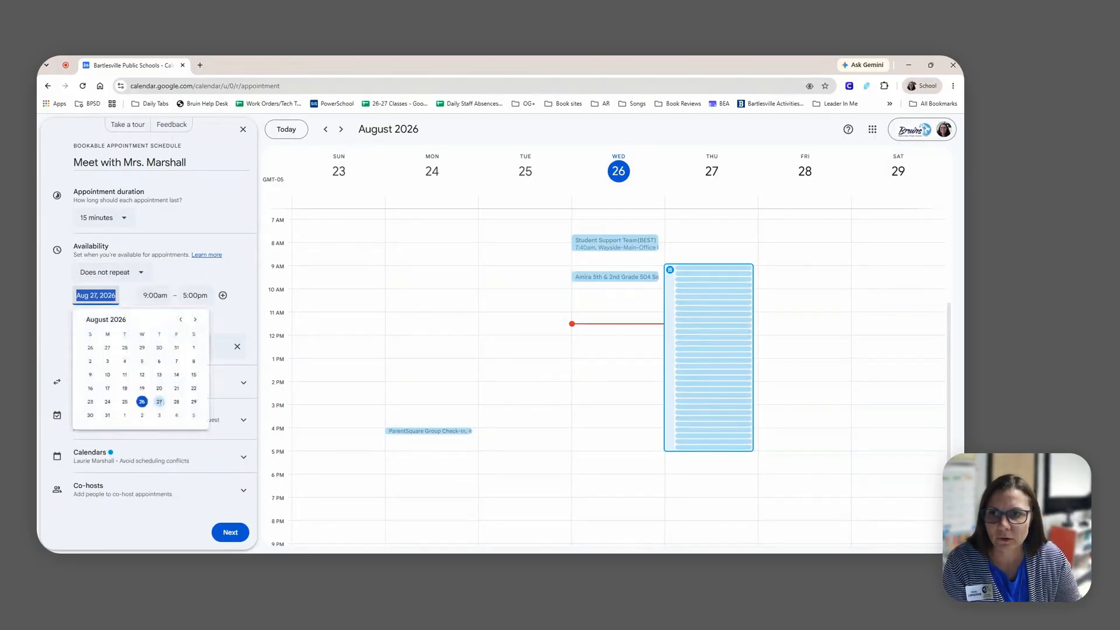
left_click(196, 320)
left_click(196, 320)
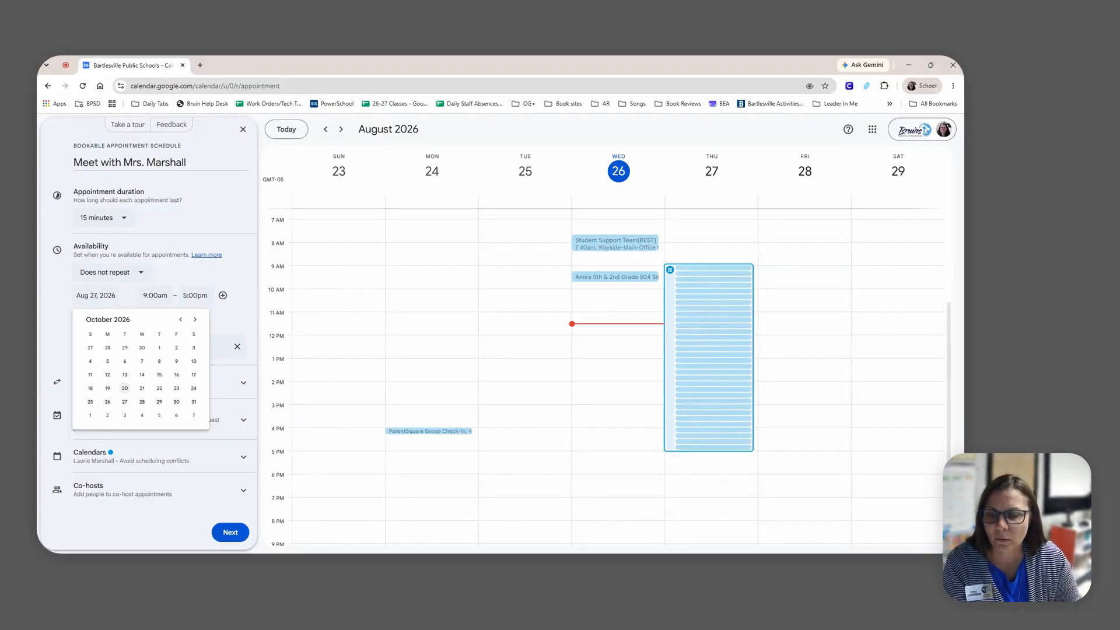
left_click(124, 388)
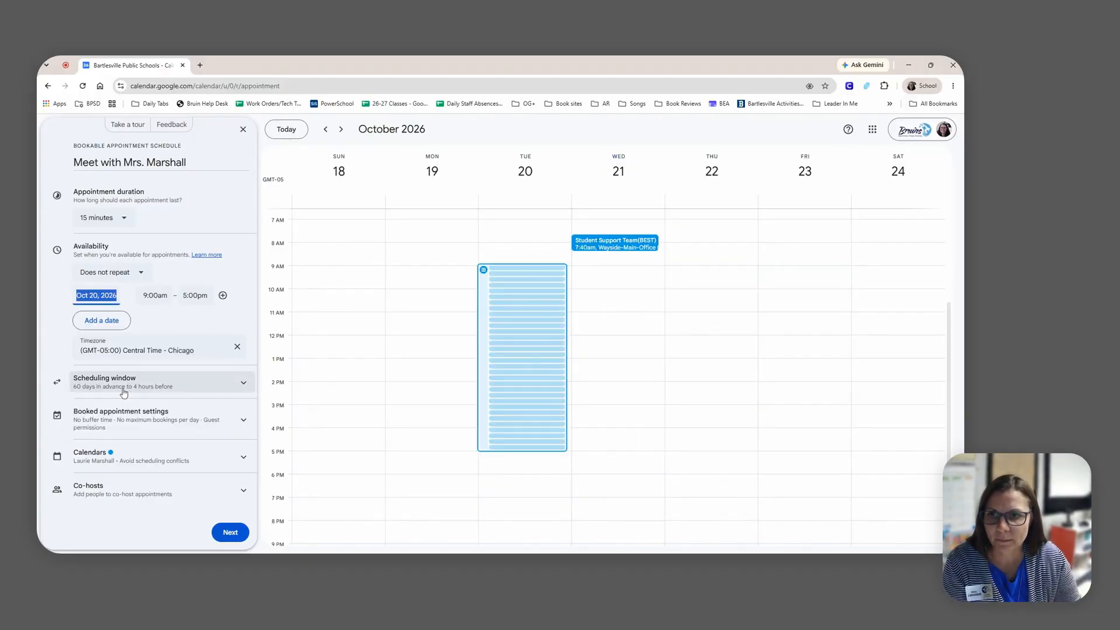
Set the first availability period on October 20 to run from 7:30am to 8:30am
left_click(168, 299)
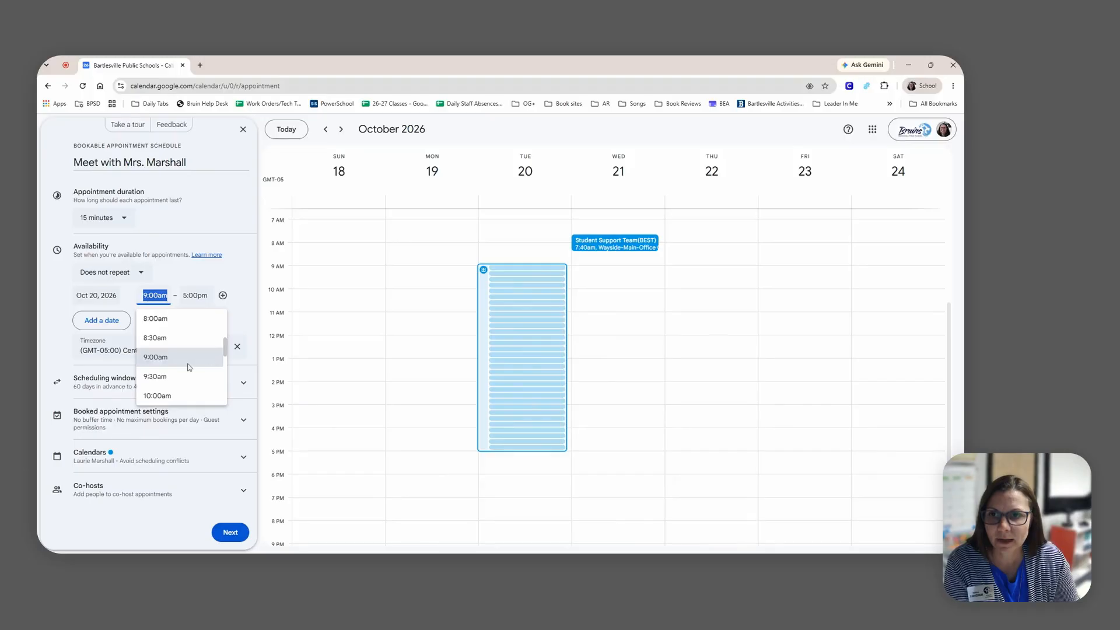
scroll(193, 364, "up", 2)
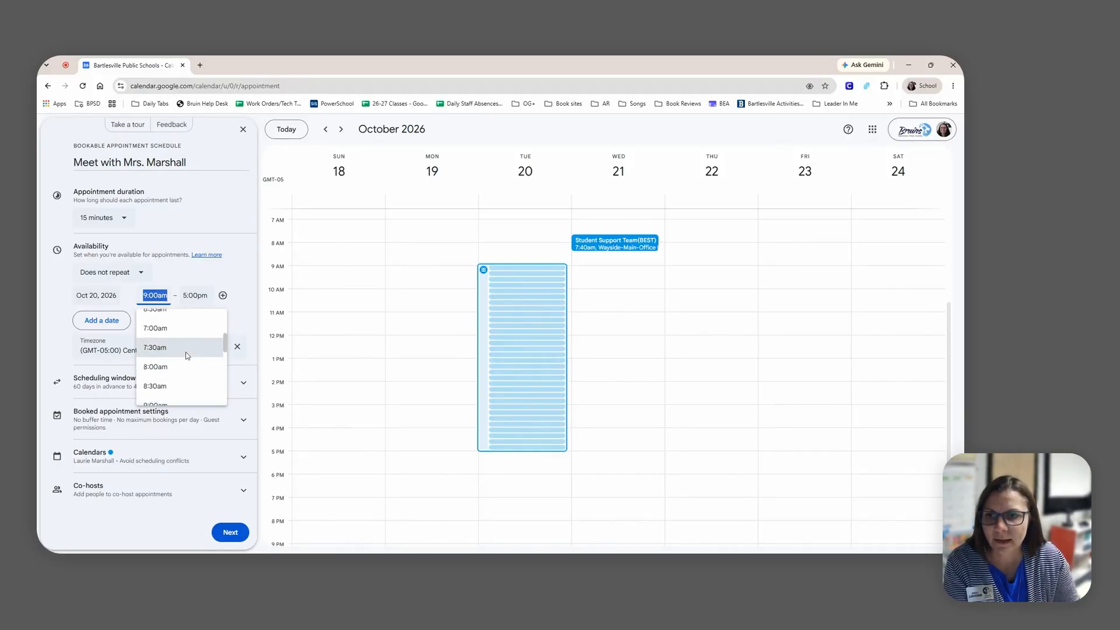
left_click(185, 351)
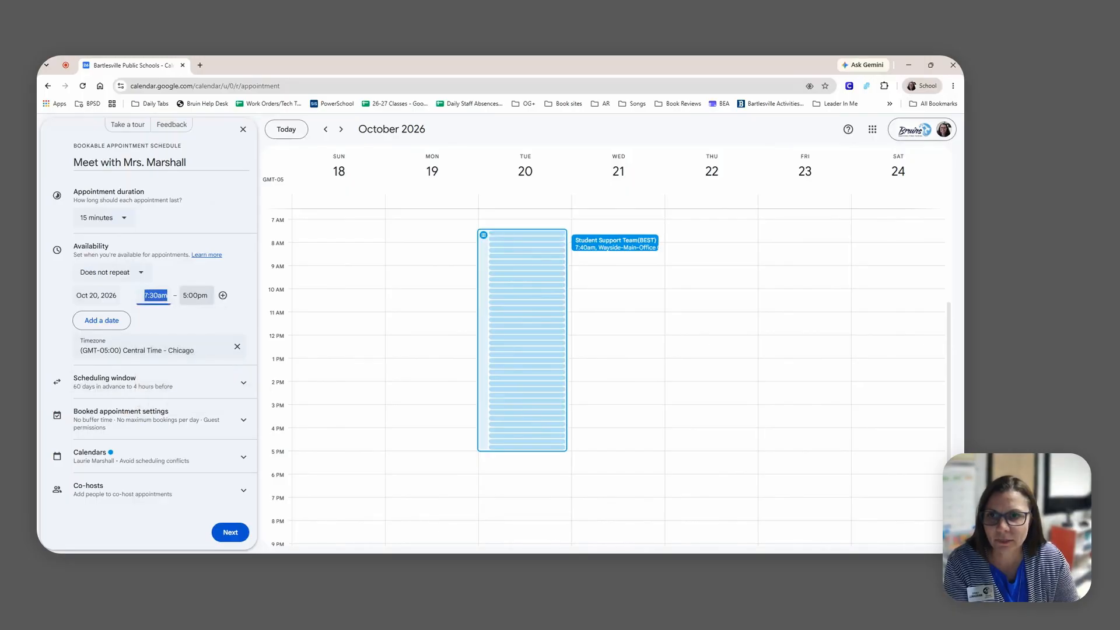
key("Tab")
scroll(225, 346, "up", 4)
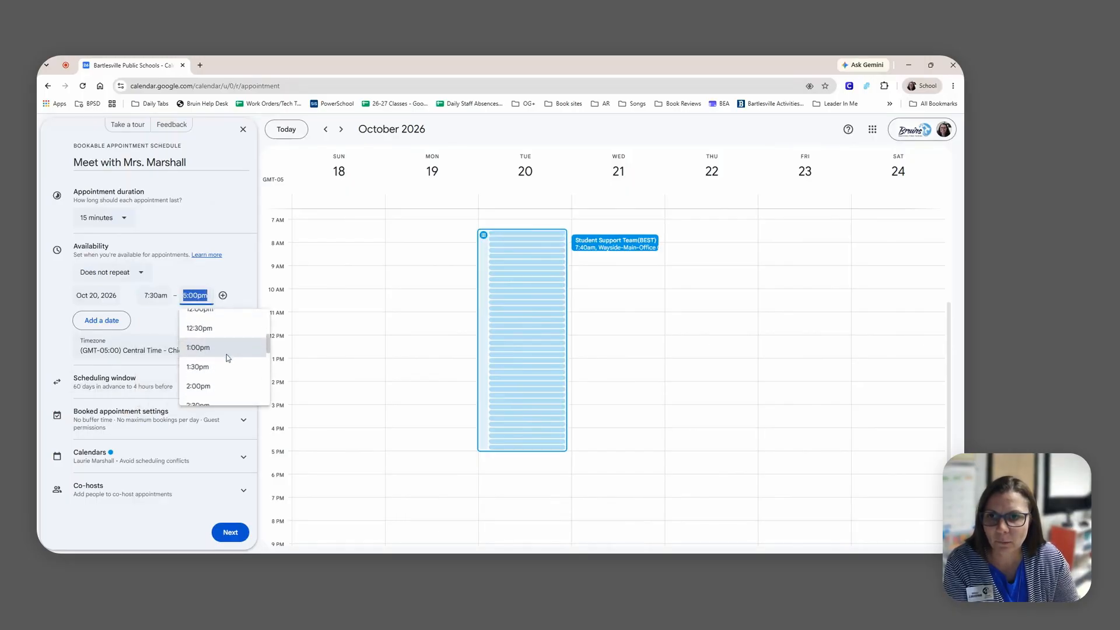
scroll(228, 359, "up", 2)
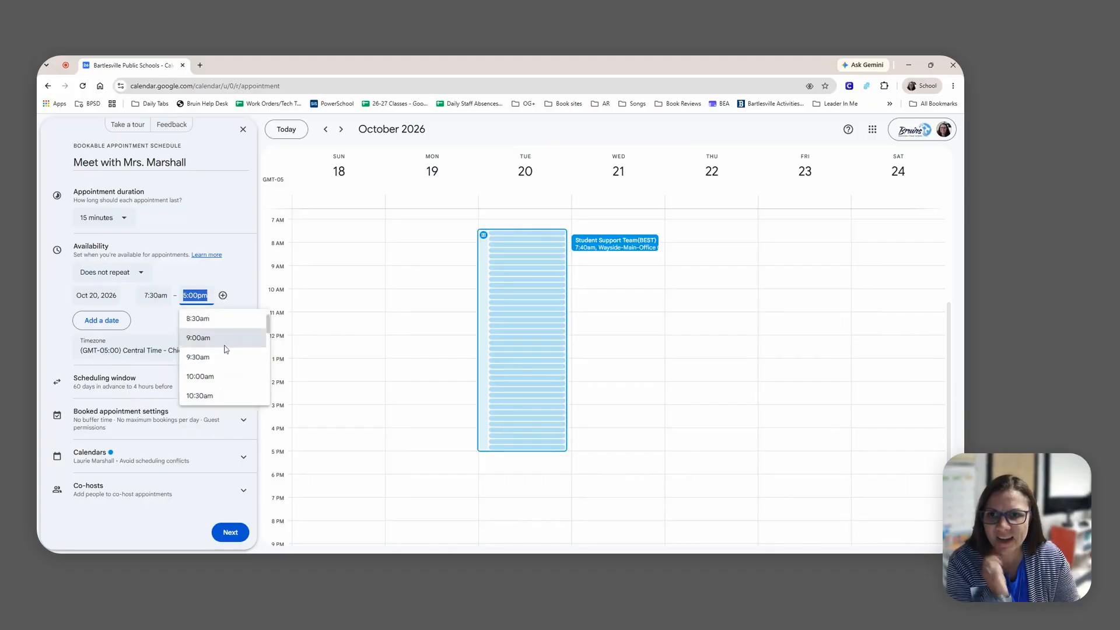
left_click(226, 327)
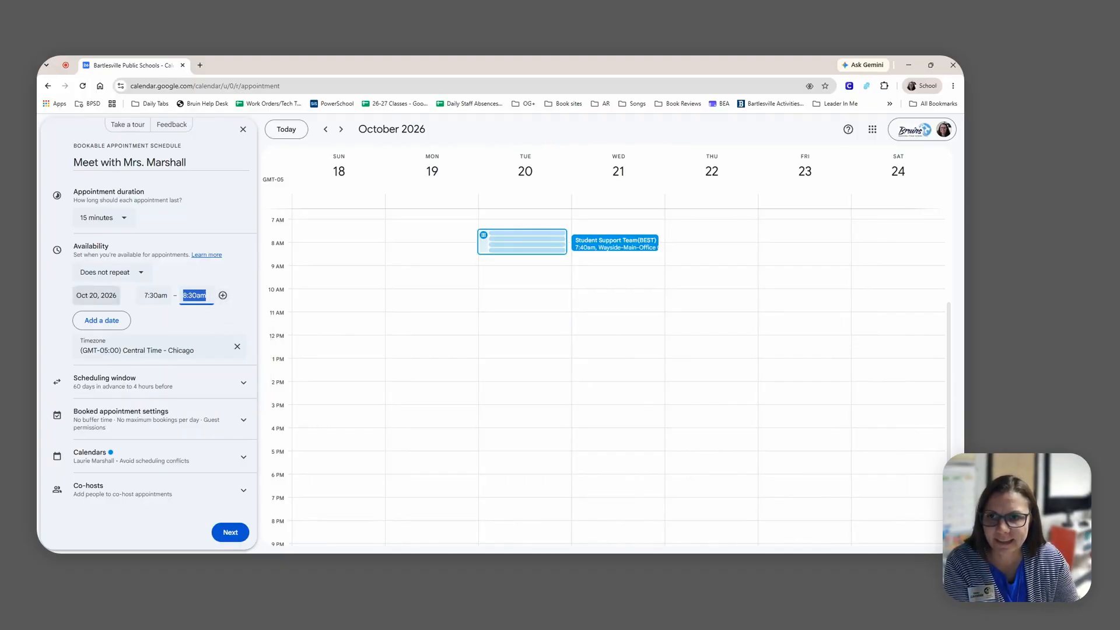
Add a second availability period on October 20 from 11:15am to 11:45am
left_click(223, 296)
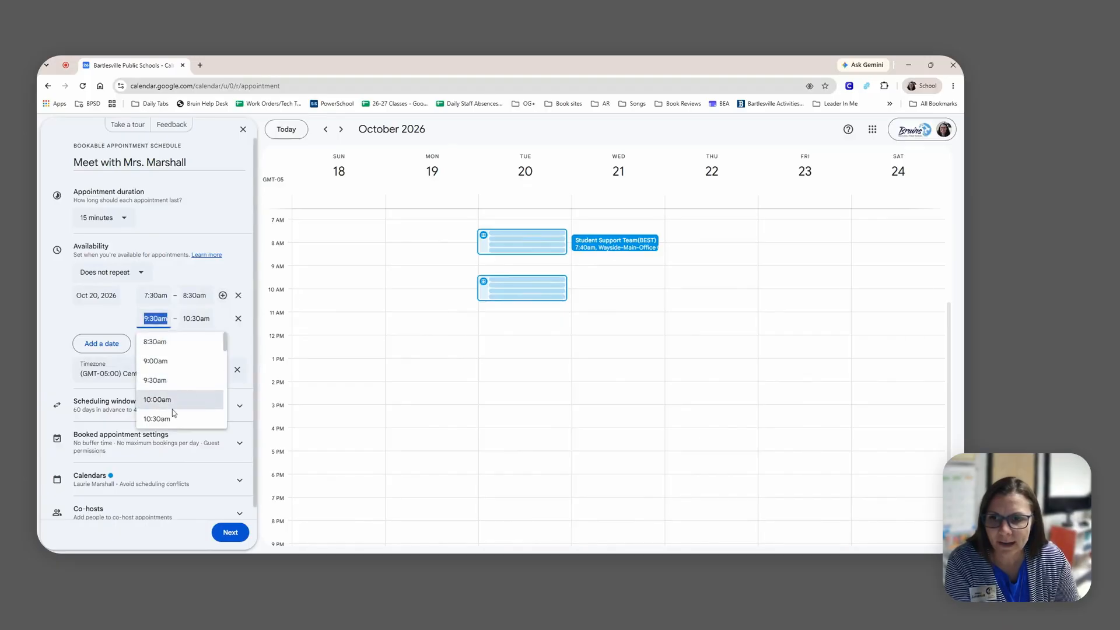
scroll(174, 396, "down", 1)
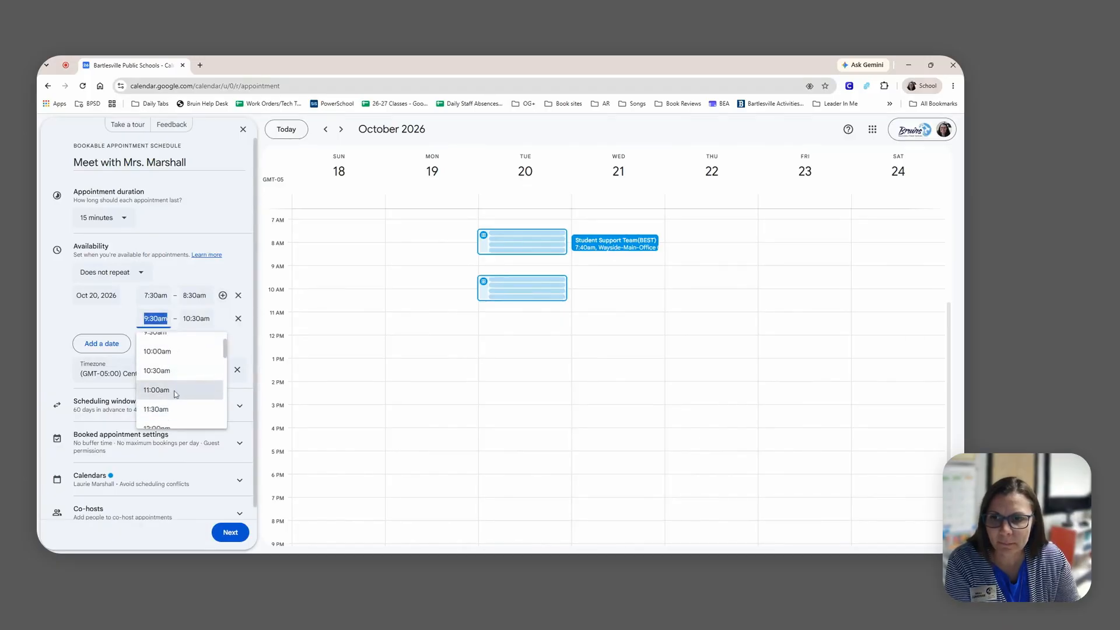
left_click(177, 395)
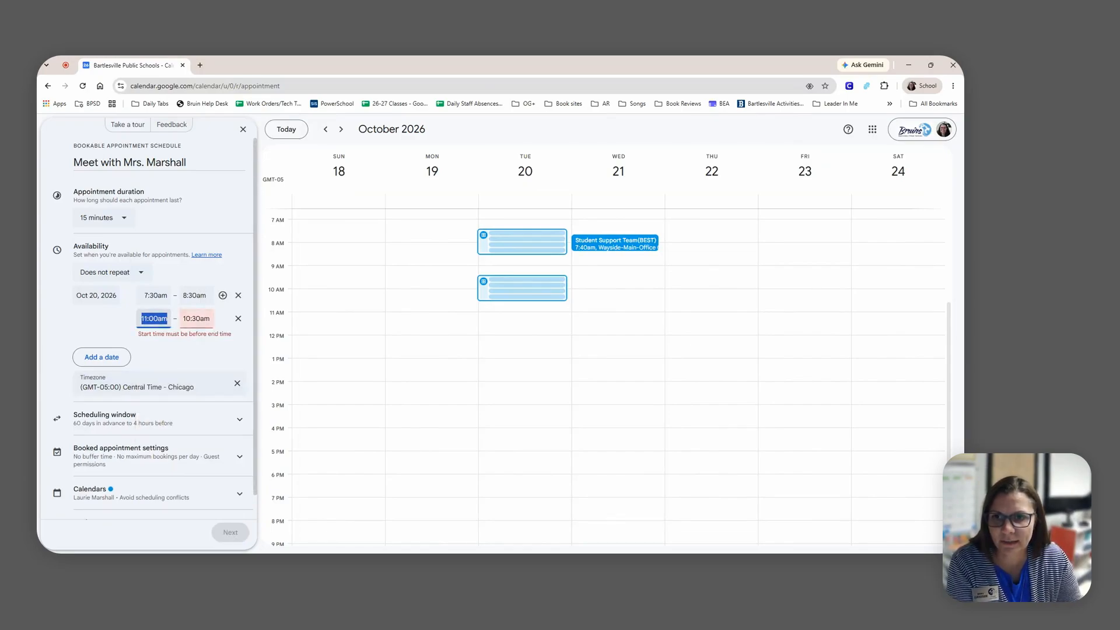
left_click(157, 319)
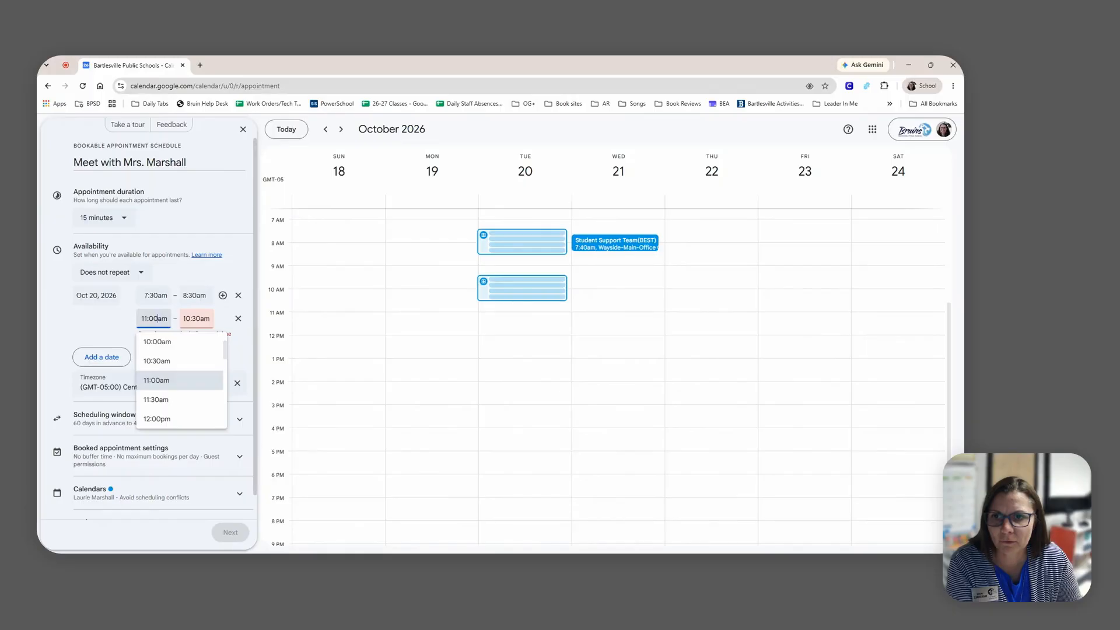
left_click_drag(158, 319, 153, 319)
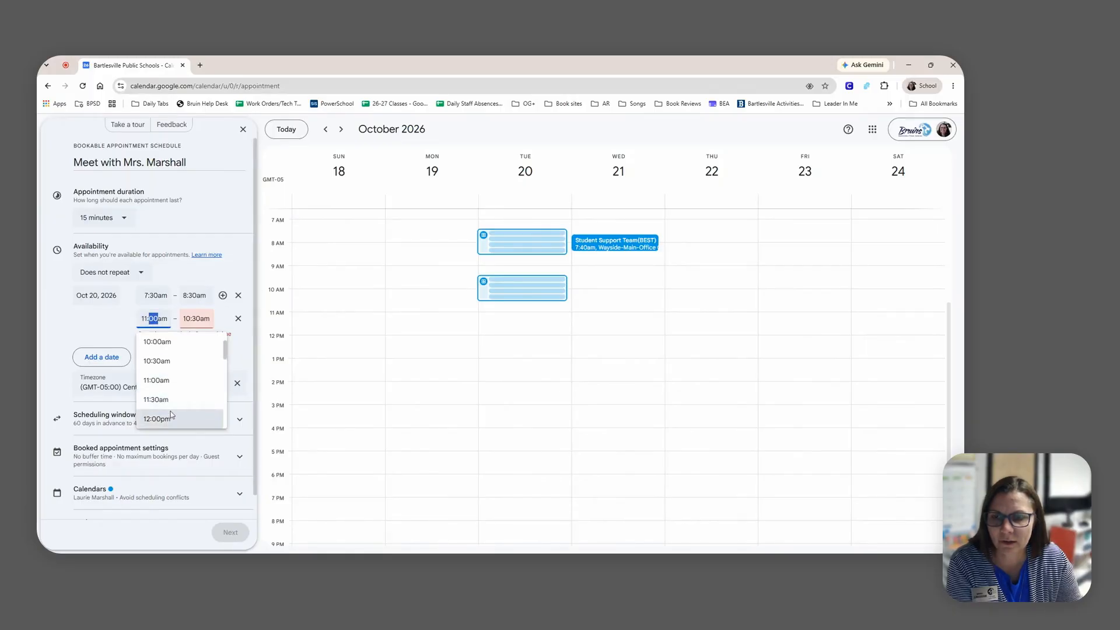
type("1")
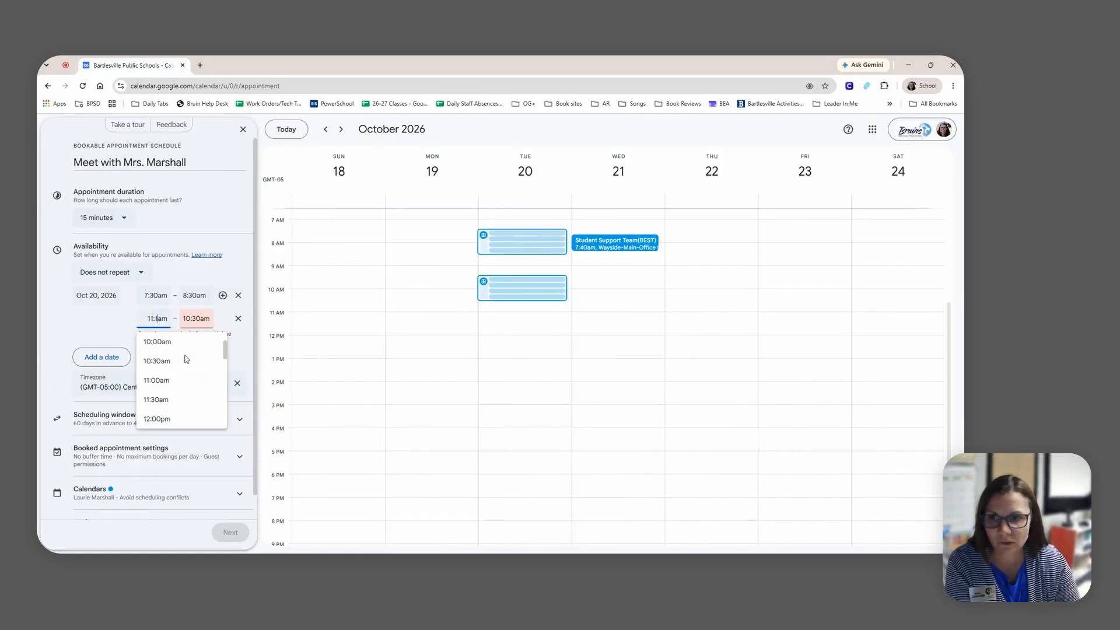
type("5")
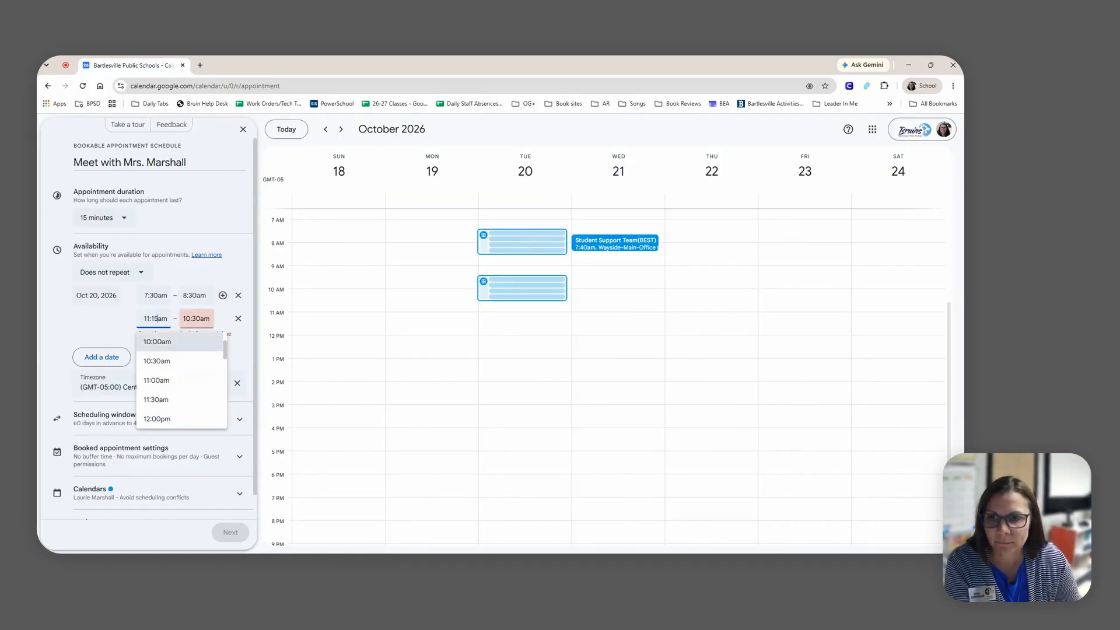
key("Tab")
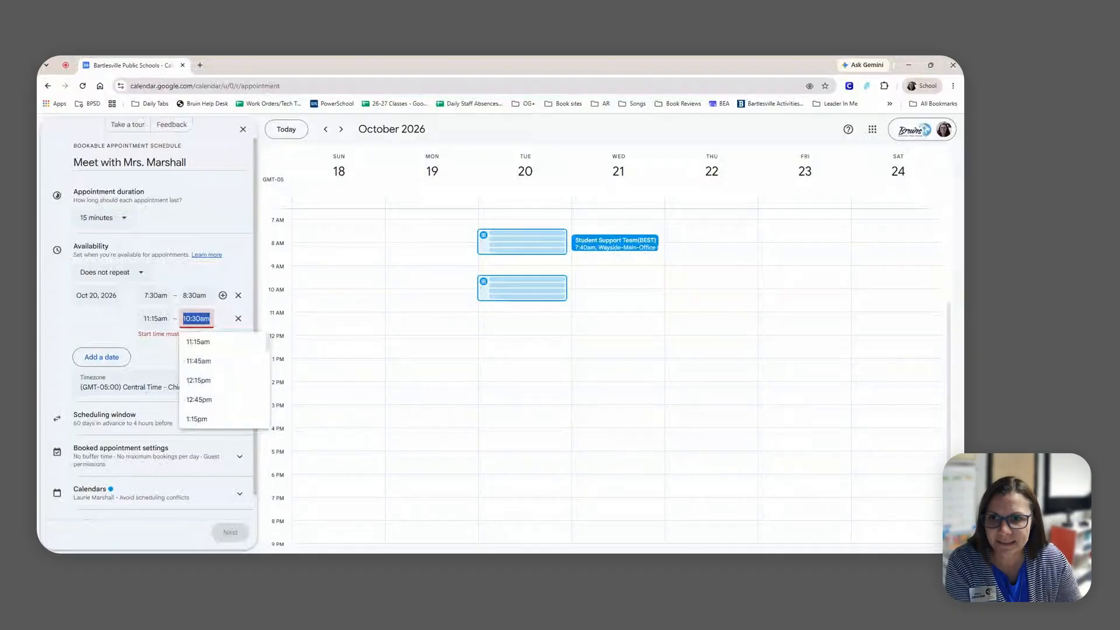
left_click(230, 362)
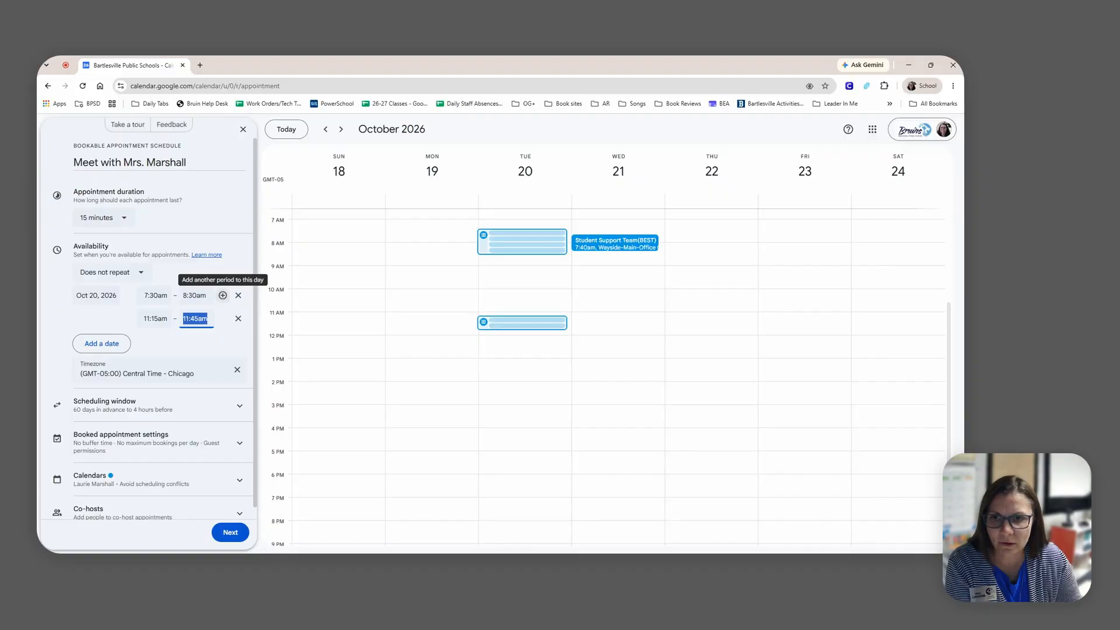
Add a third availability period on October 20 from 4:00pm to 7:00pm
left_click(222, 295)
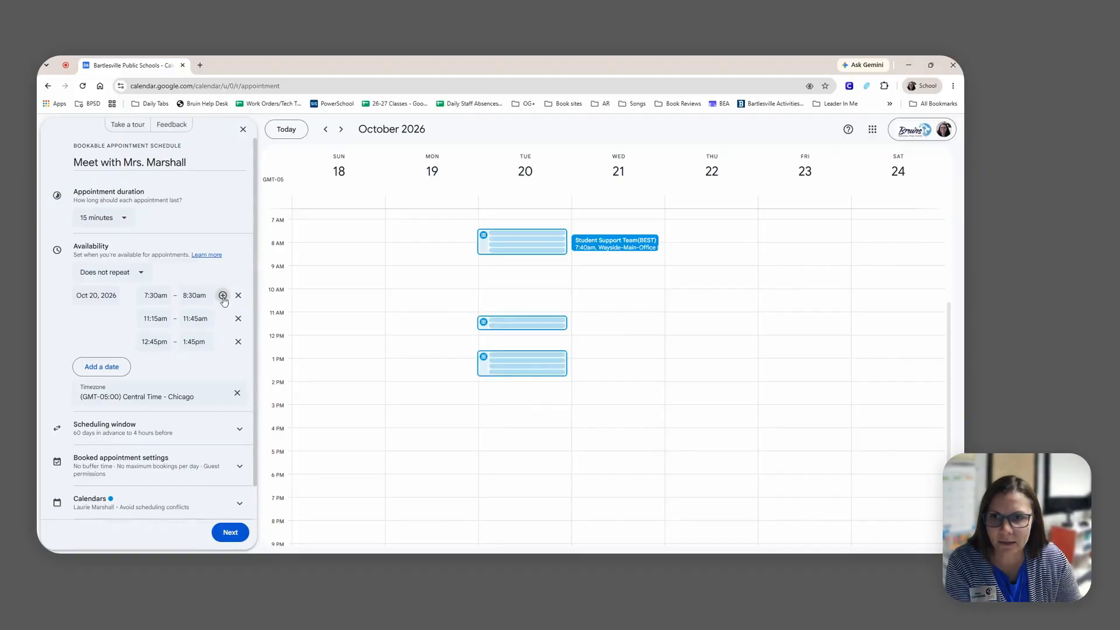
left_click(155, 342)
scroll(174, 416, "down", 4)
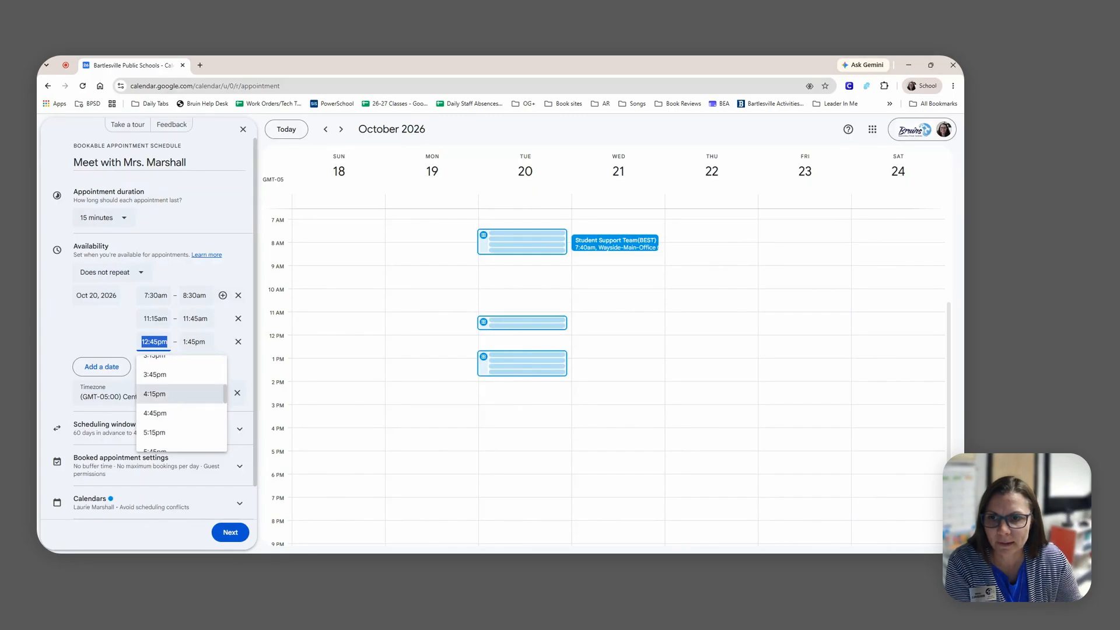
left_click(158, 393)
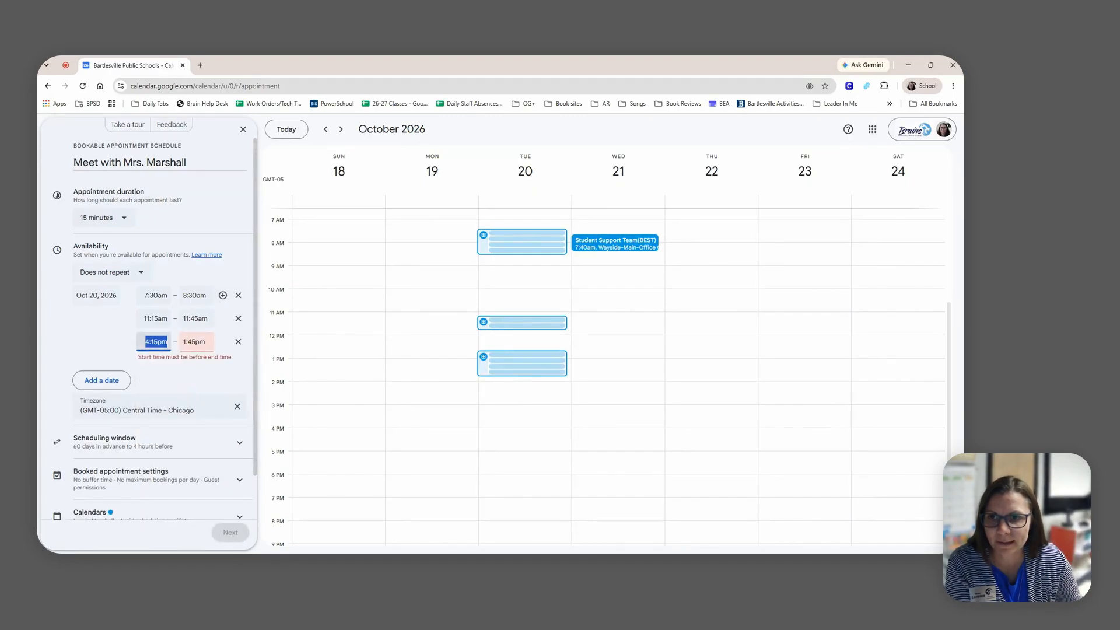
left_click(154, 341)
left_click_drag(154, 342, 151, 342)
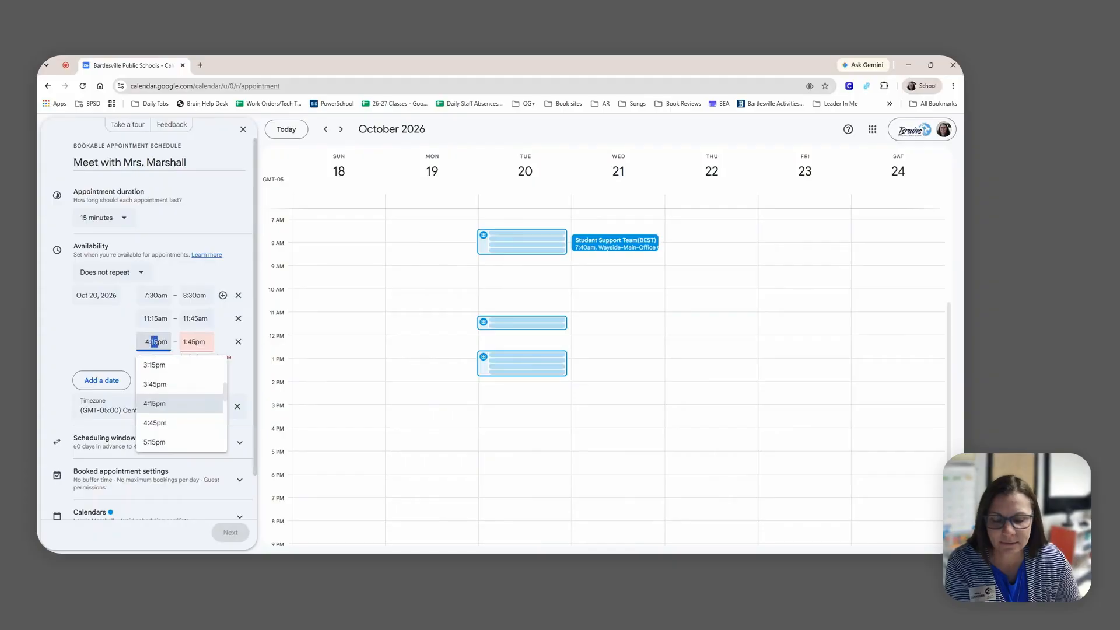
type("00")
left_click(197, 342)
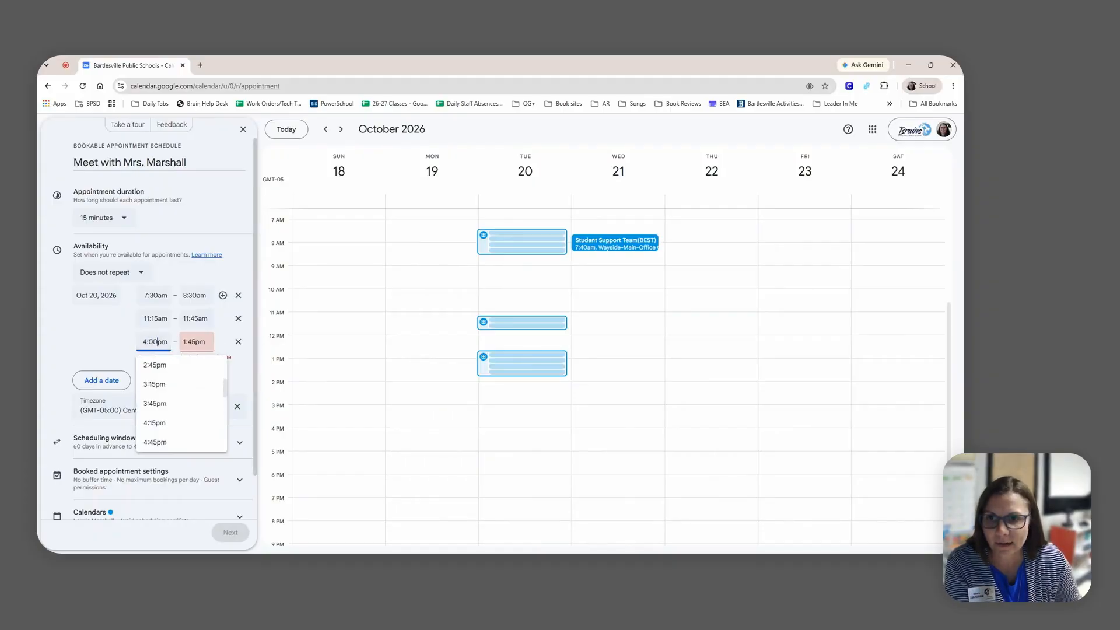
scroll(205, 433, "down", 1)
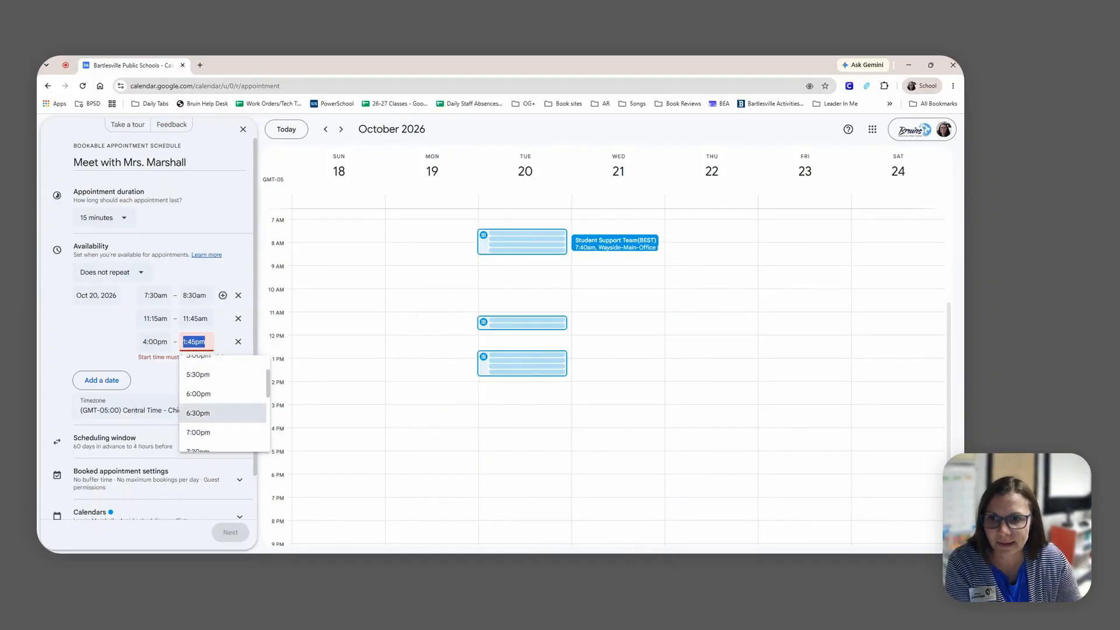
left_click(198, 432)
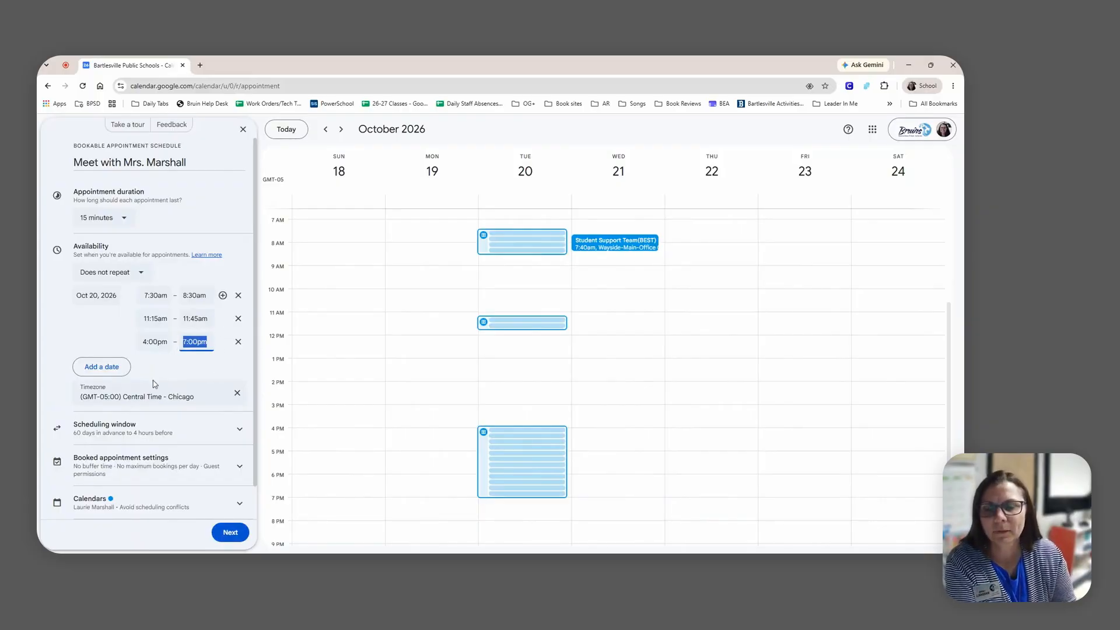
Add October 22, 2026 as a second availability date, running from 4:00pm to 5:30pm
left_click(91, 369)
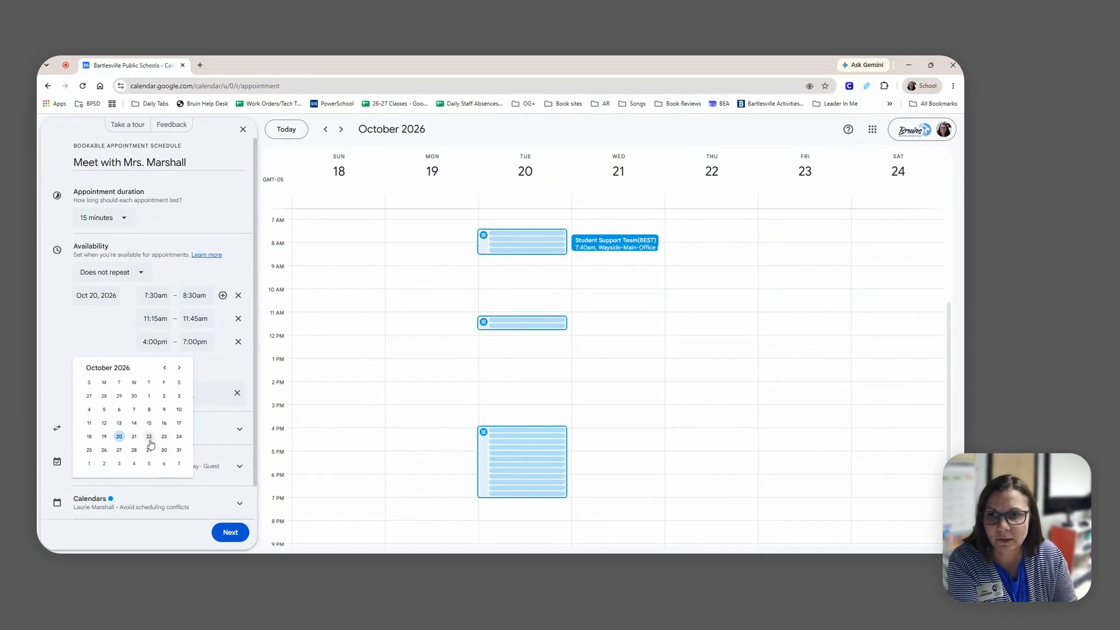
left_click(150, 438)
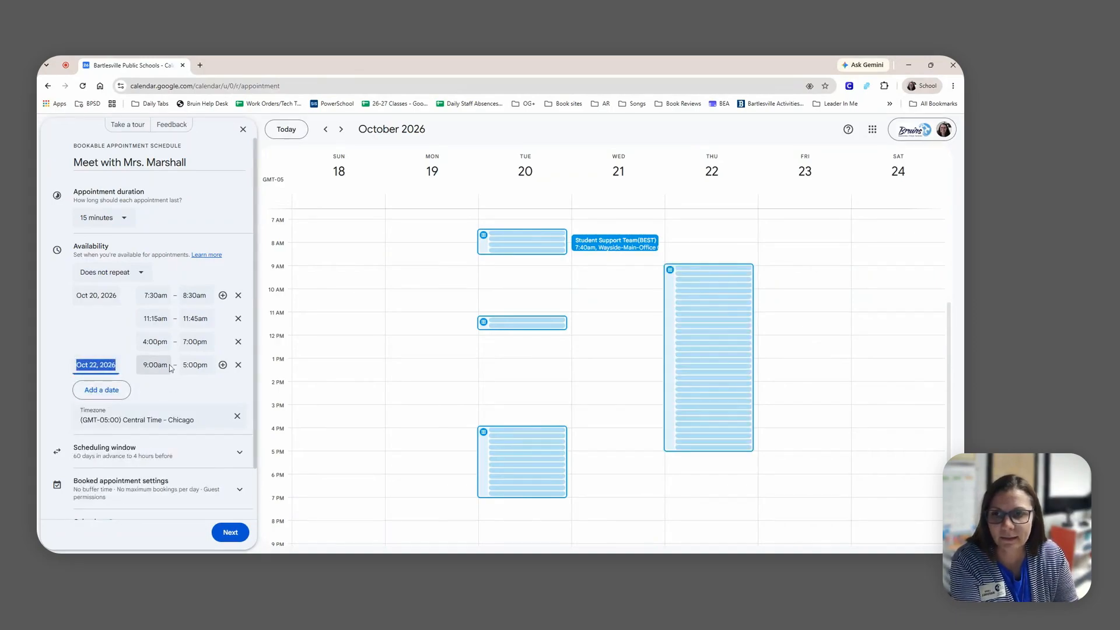
left_click(155, 365)
scroll(181, 432, "down", 5)
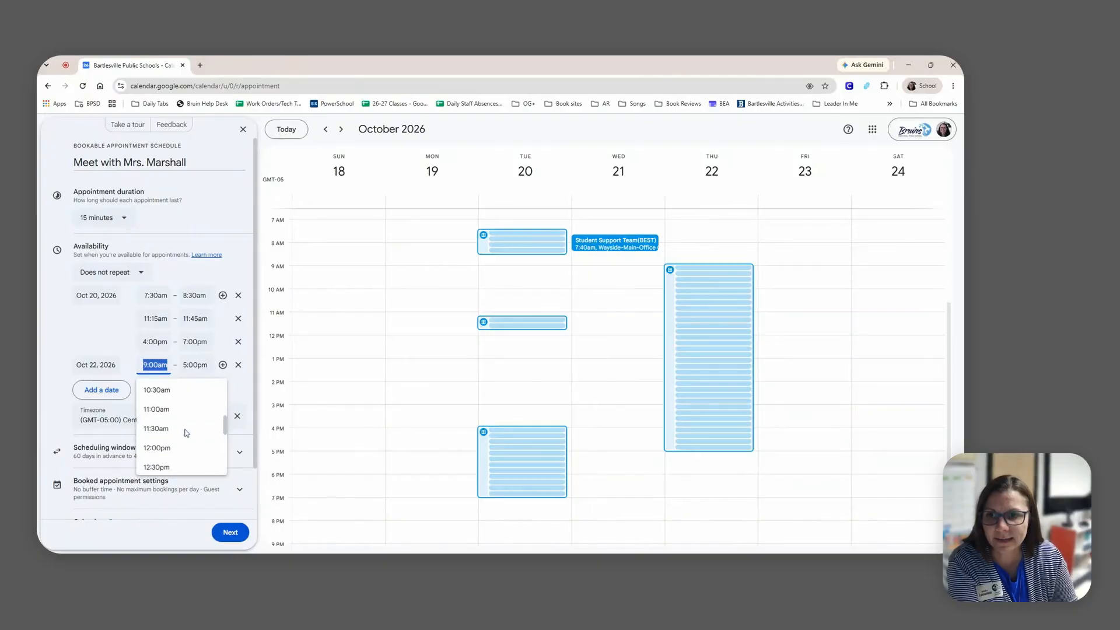
left_click(156, 455)
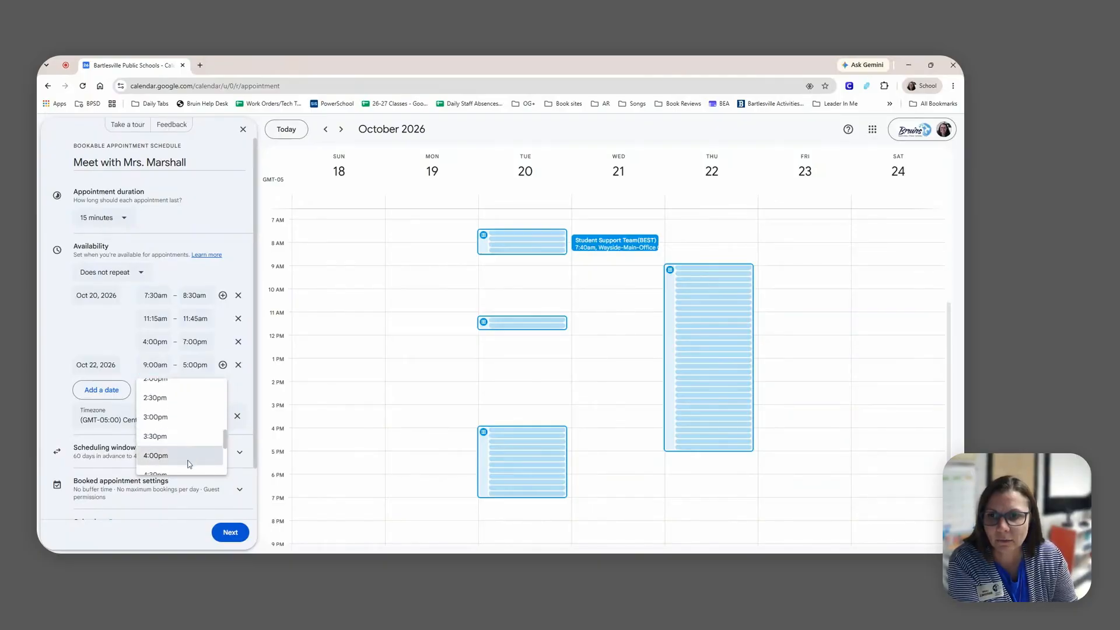
left_click(196, 365)
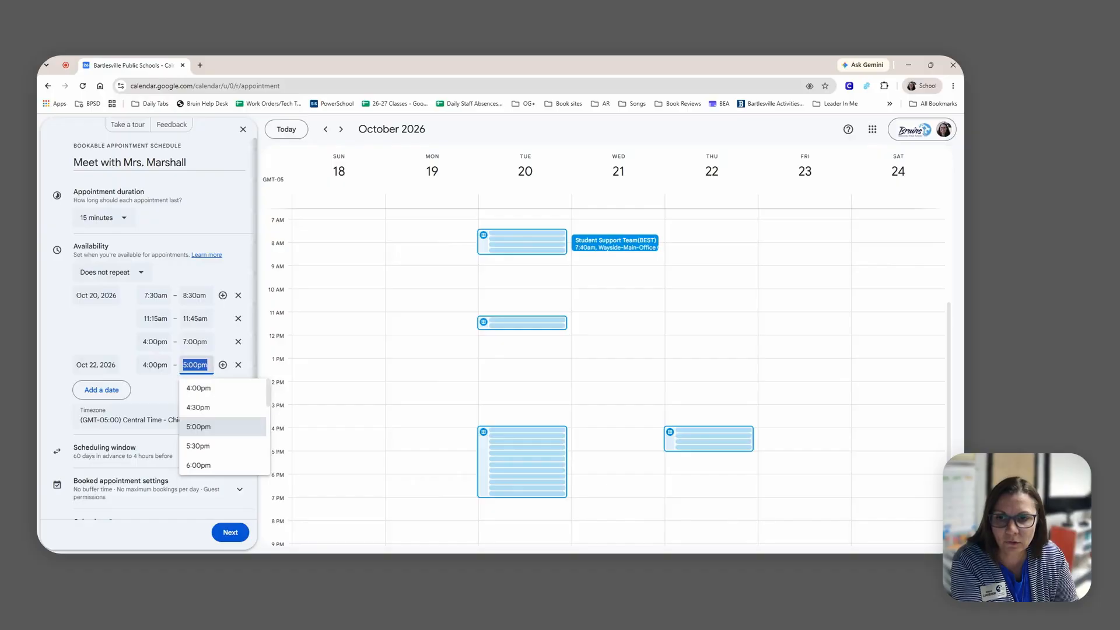
left_click(223, 446)
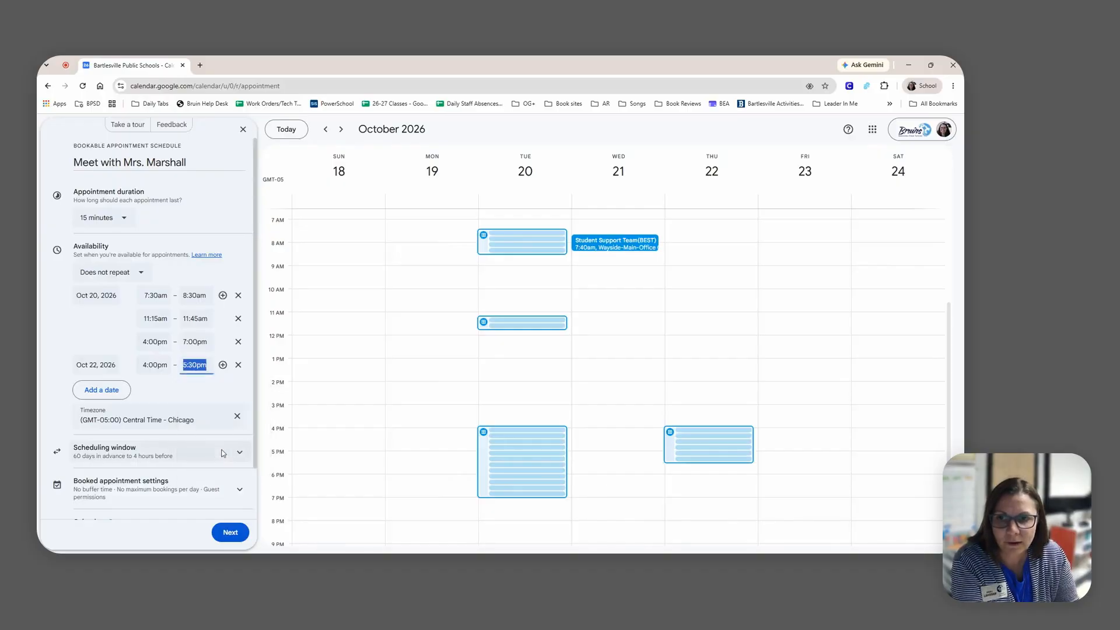
Add a second availability period on October 22 from 6:00pm to 7:00pm
left_click(223, 364)
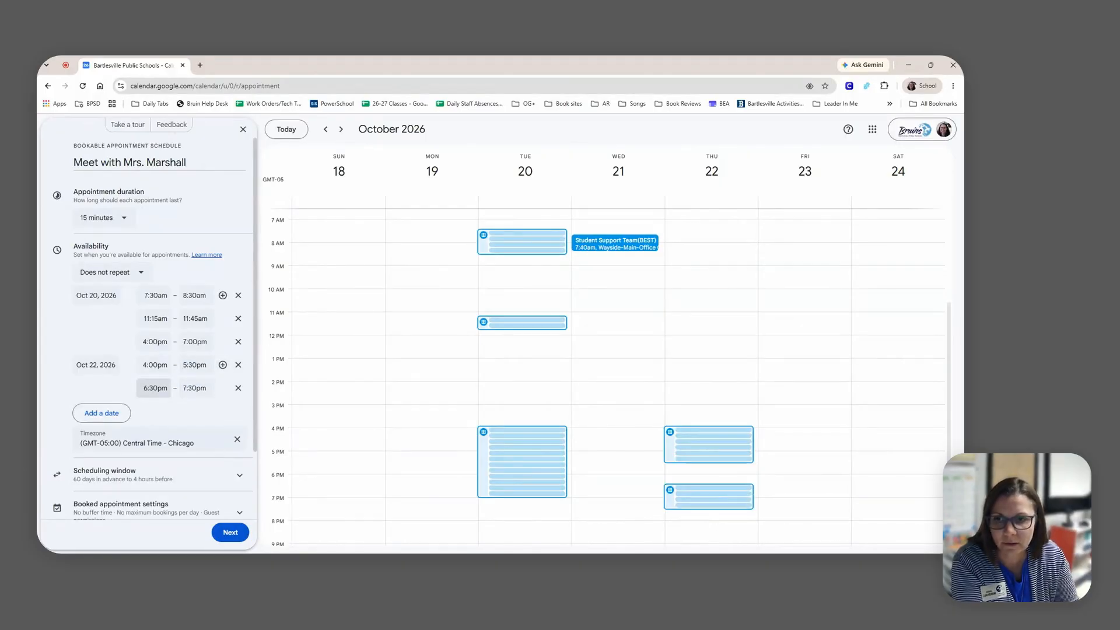
left_click(155, 388)
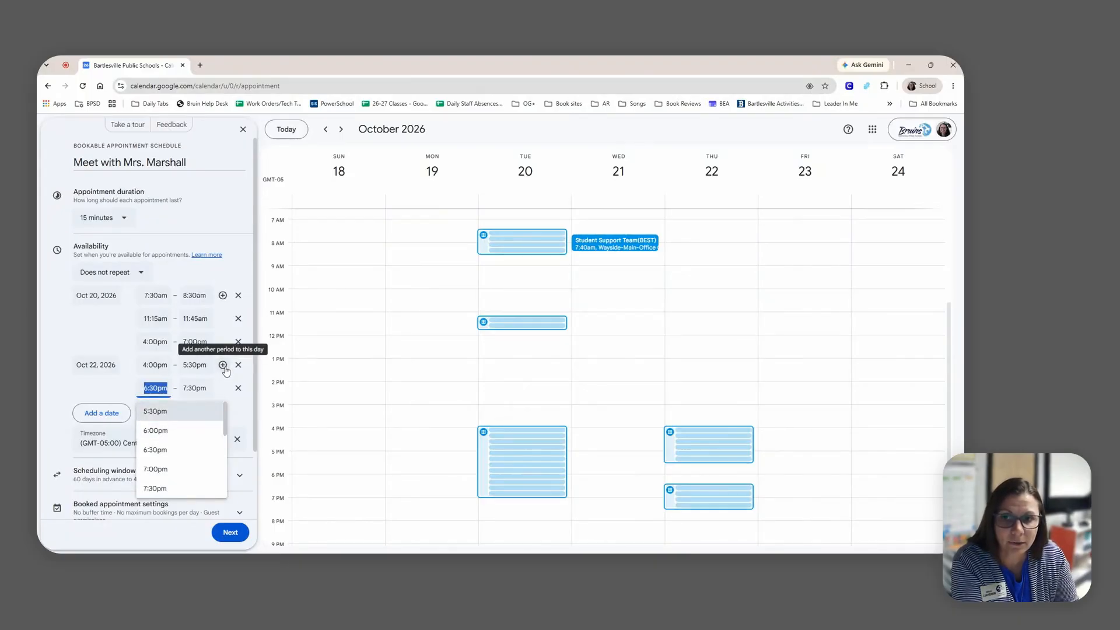
left_click(166, 431)
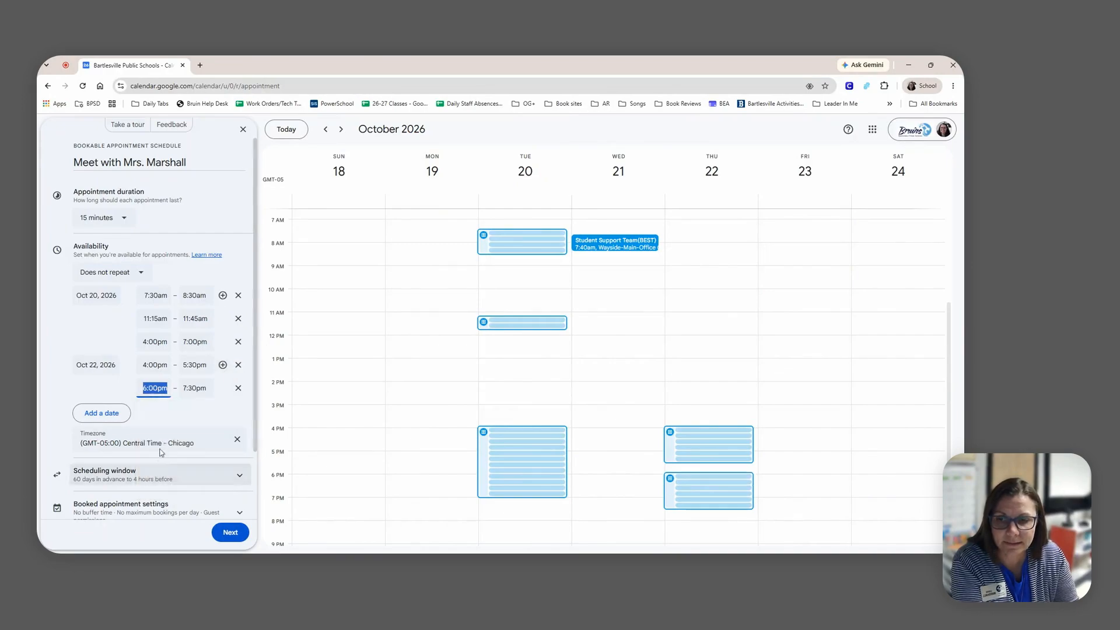
left_click(198, 385)
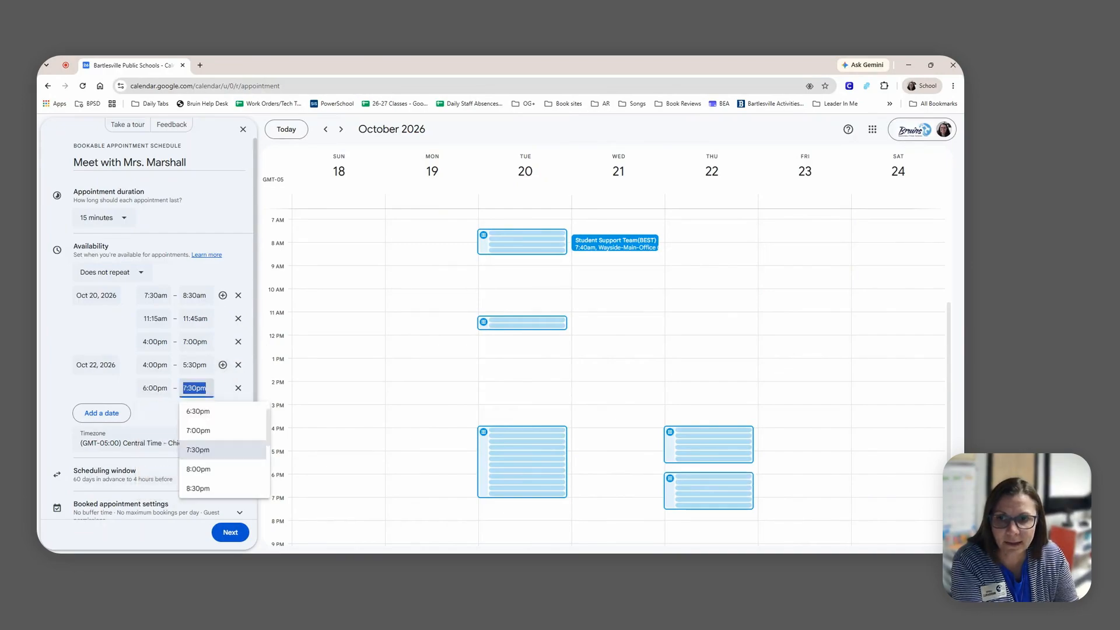
left_click(198, 430)
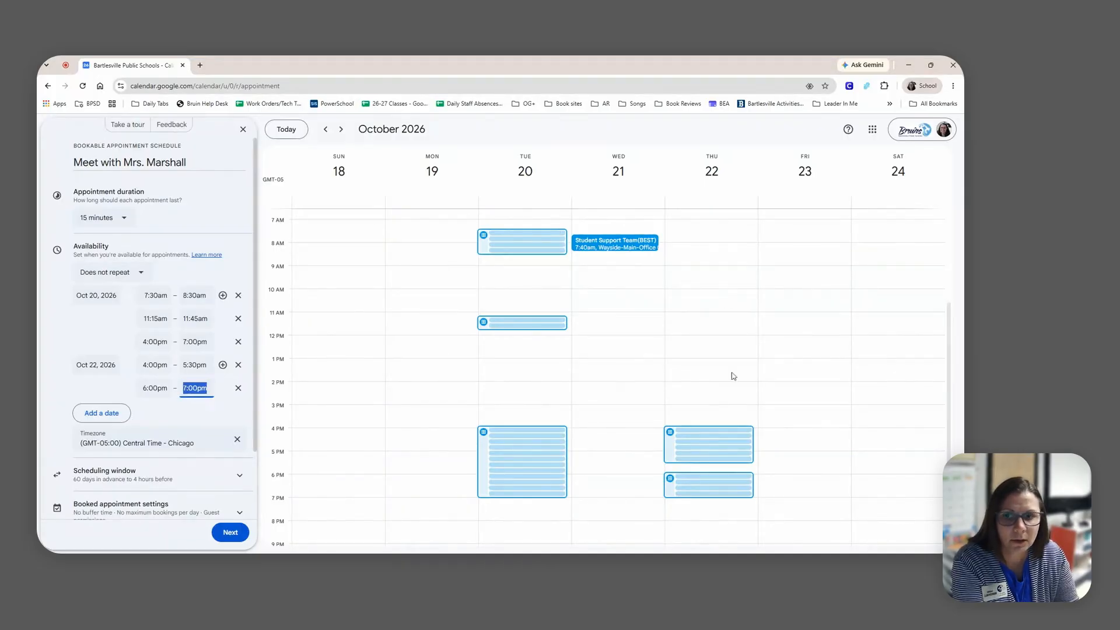
In the scheduling window, set the maximum advance booking time to 10 days and turn that limit off
scroll(164, 463, "down", 2)
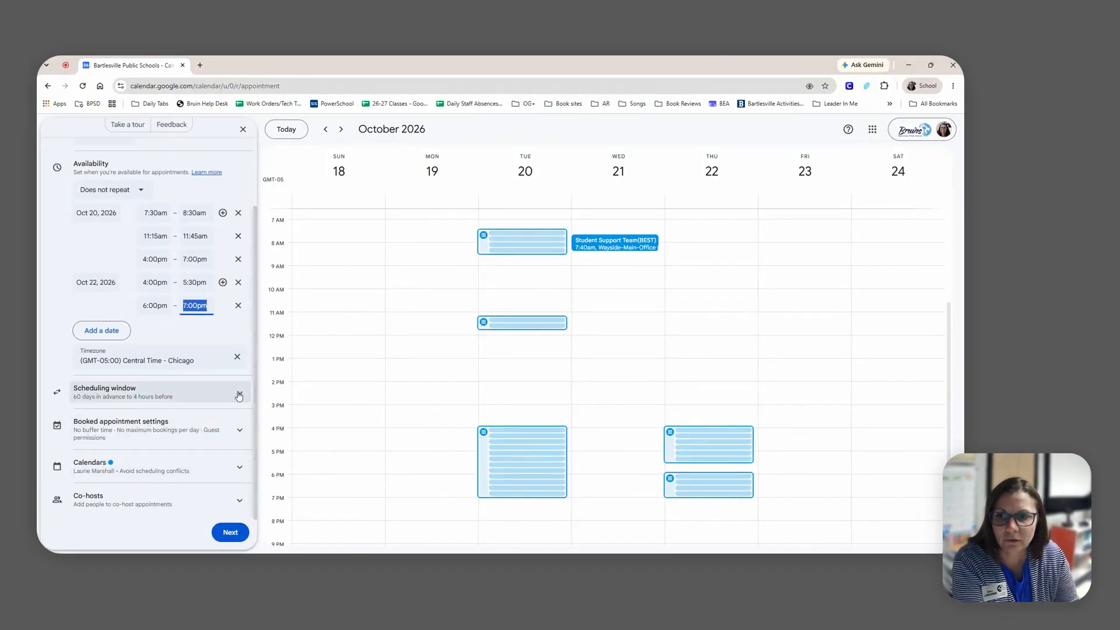
left_click(238, 396)
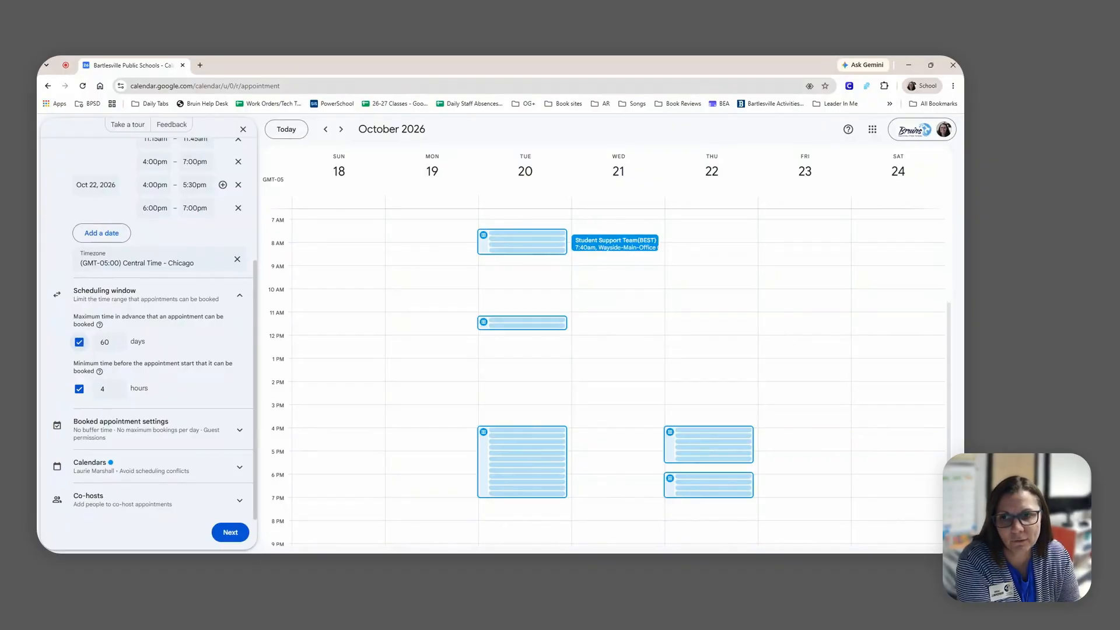
left_click_drag(110, 343, 100, 344)
type("10")
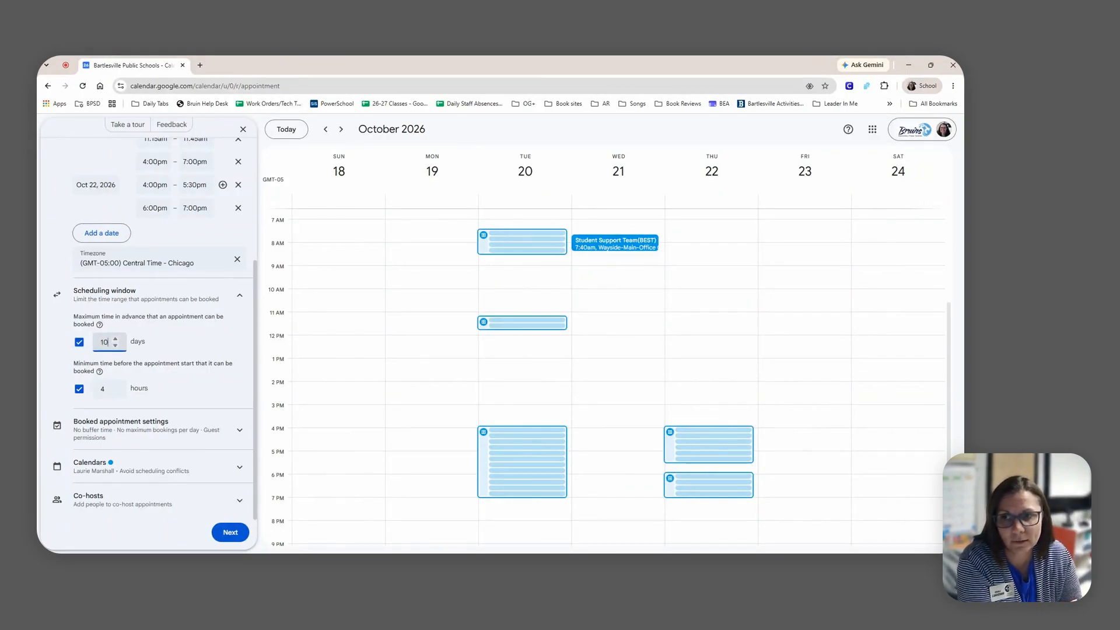
left_click(79, 343)
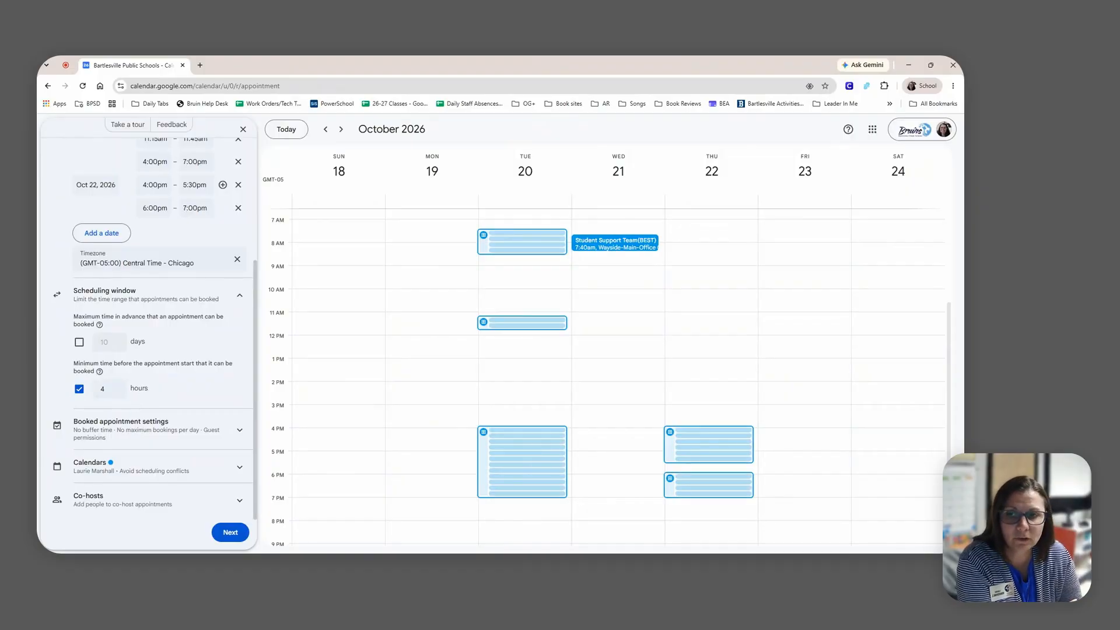
Set the minimum time before an appointment can be booked to 2 hours and turn that limit off
left_click(98, 390)
double_click(102, 390)
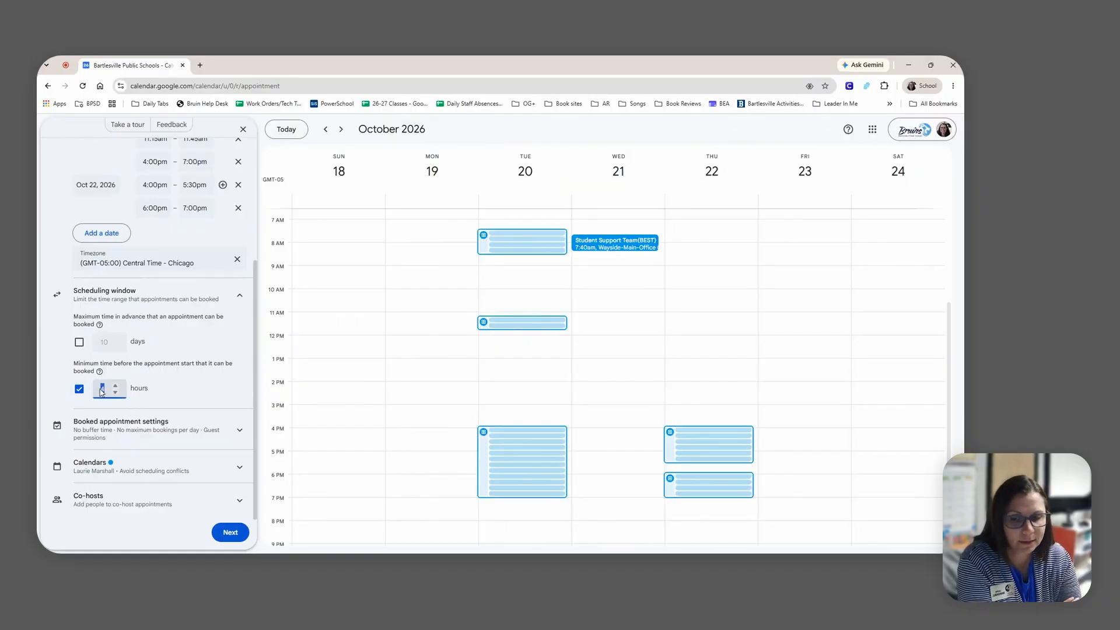
type("2")
left_click(219, 391)
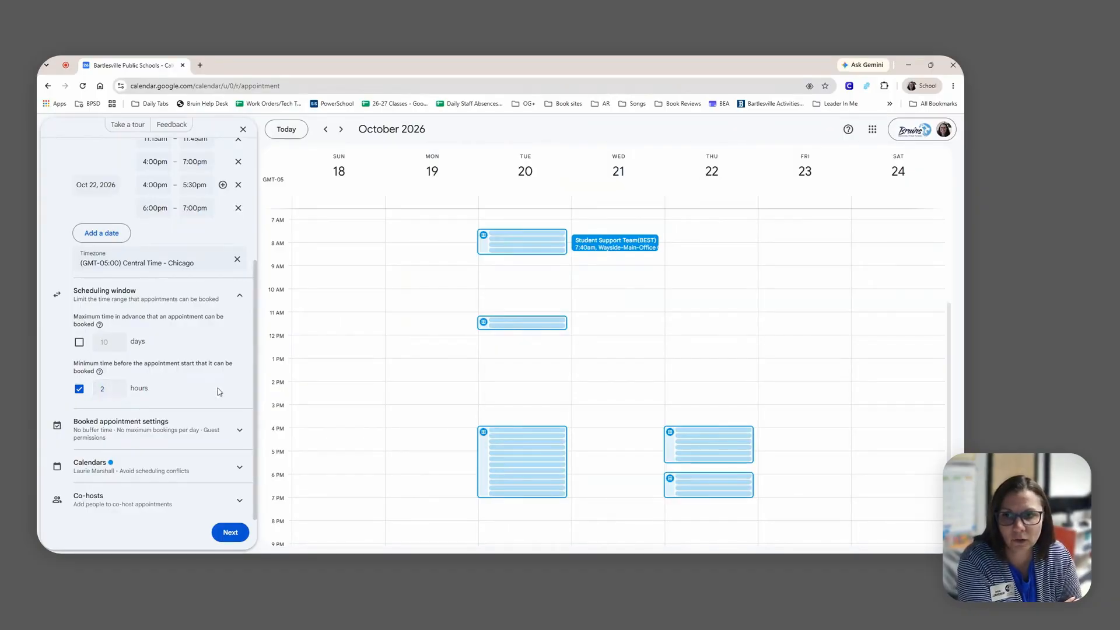
left_click(79, 389)
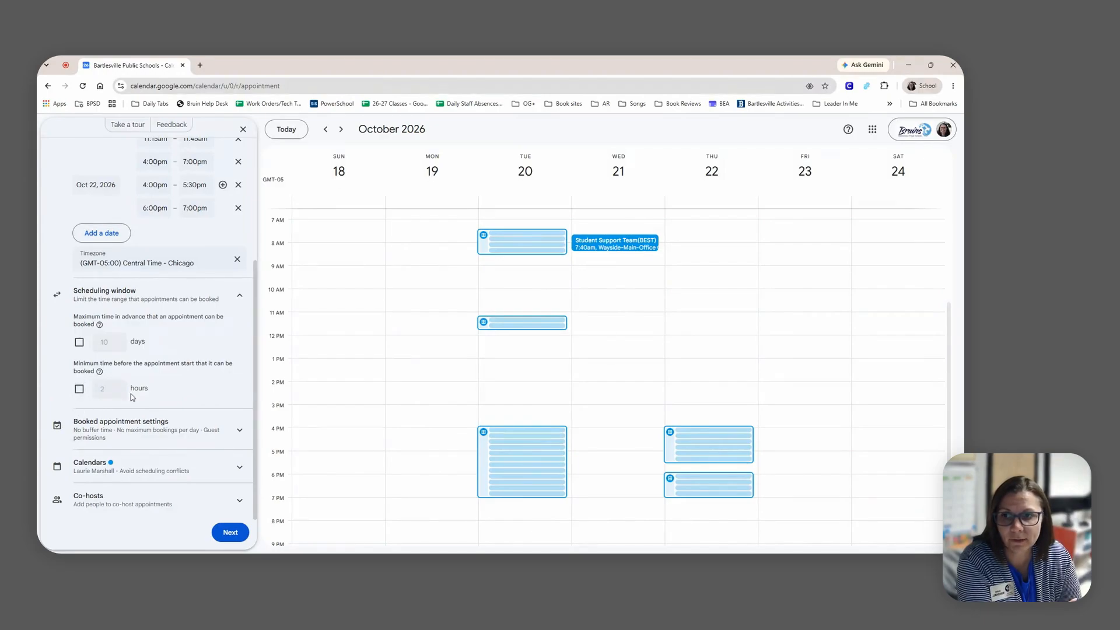
Review the booked appointment settings, the calendars checked for availability, and the co-host options
left_click(239, 434)
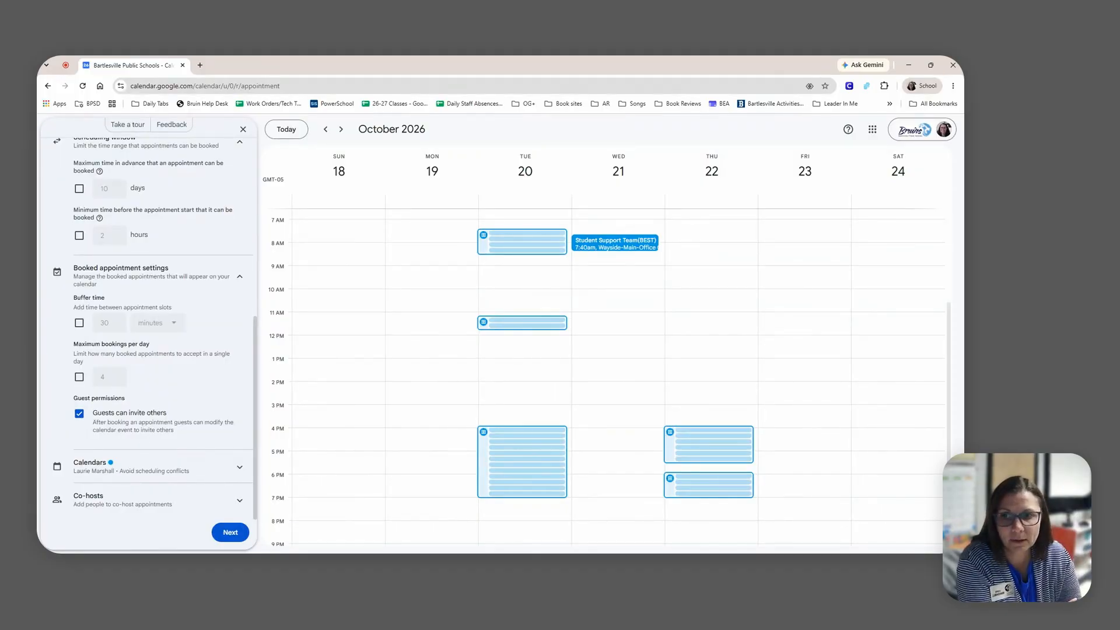
left_click(229, 471)
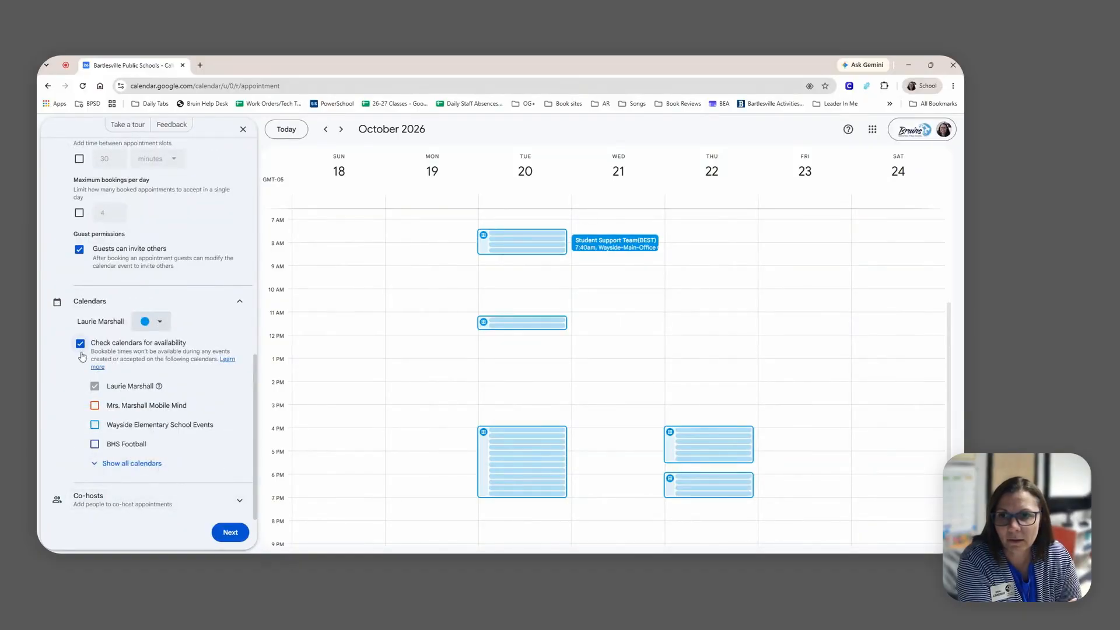
left_click(234, 305)
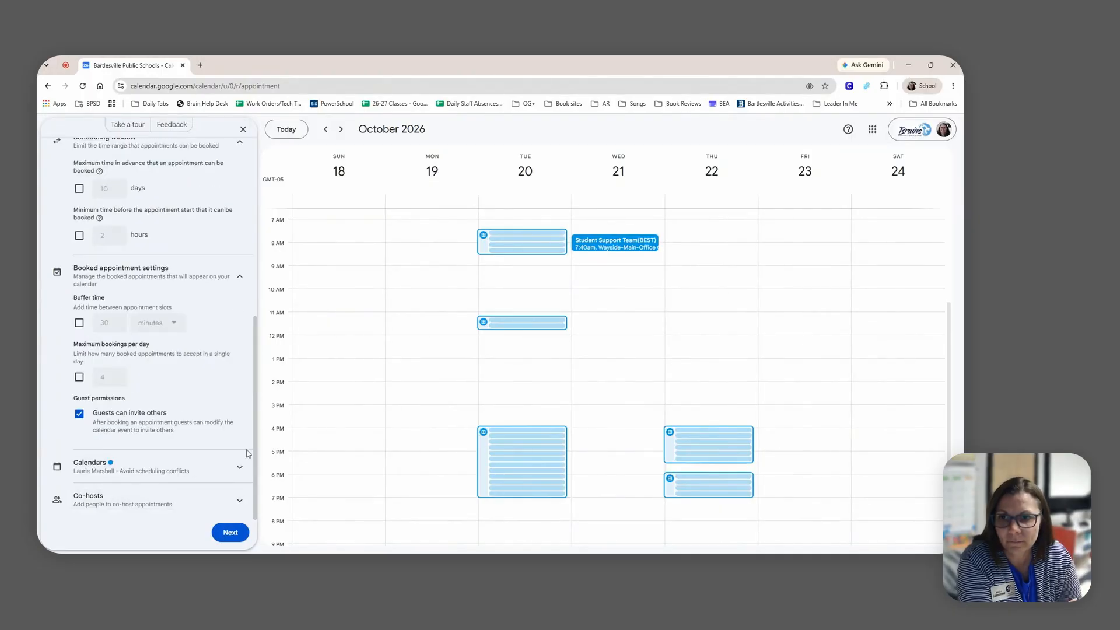
left_click(175, 501)
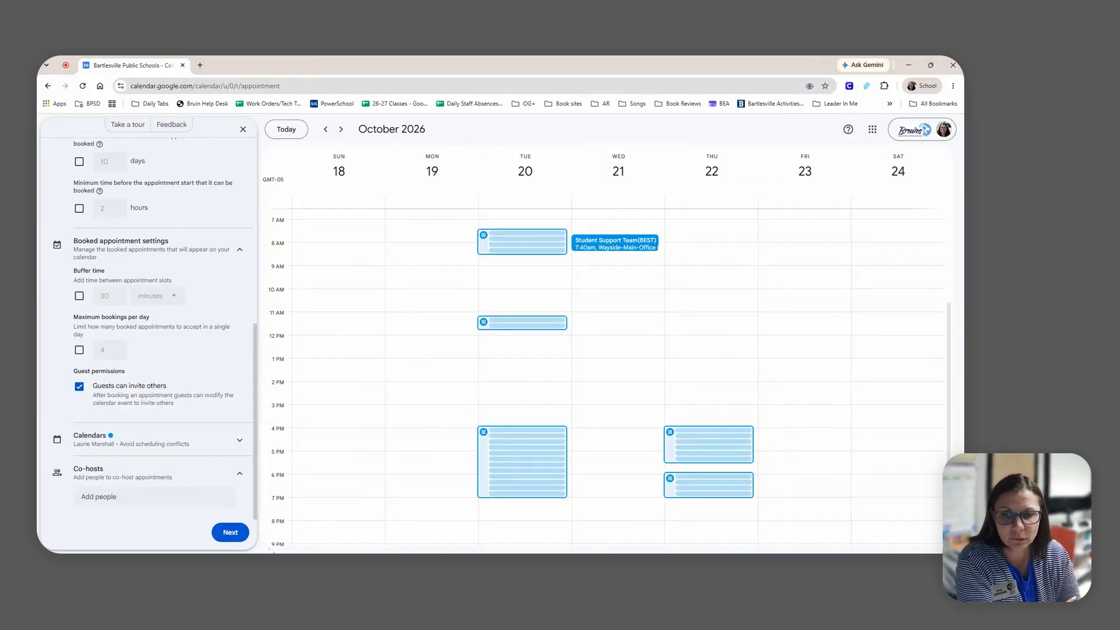
Continue to the booking page details and set the appointments as in-person meetings at Wayside Room 028
left_click(237, 534)
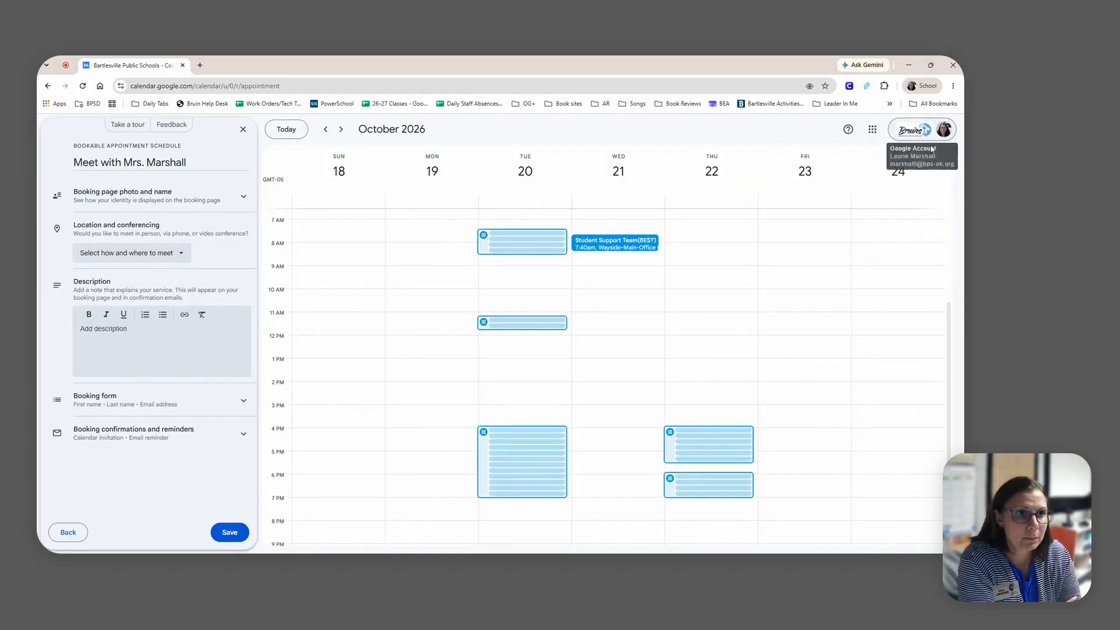
left_click(244, 198)
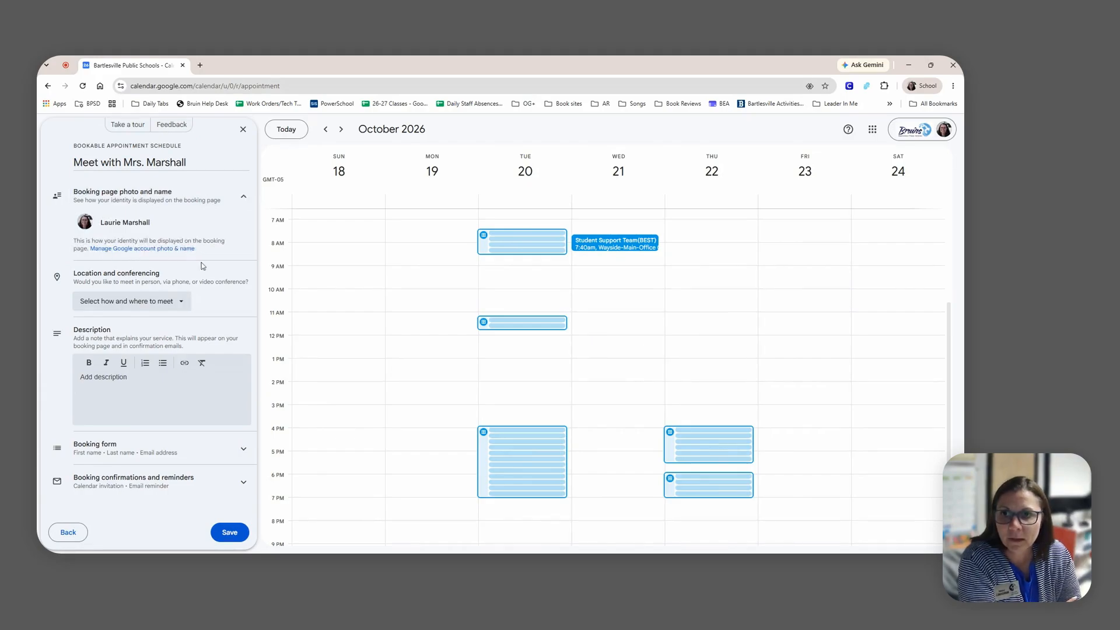
left_click(183, 307)
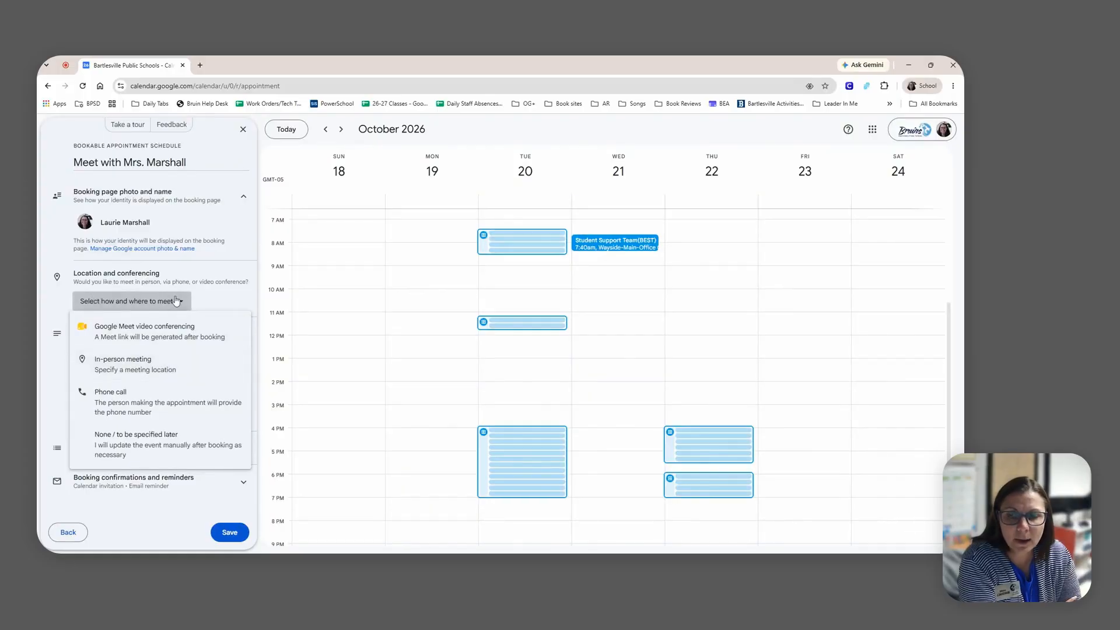
left_click(201, 380)
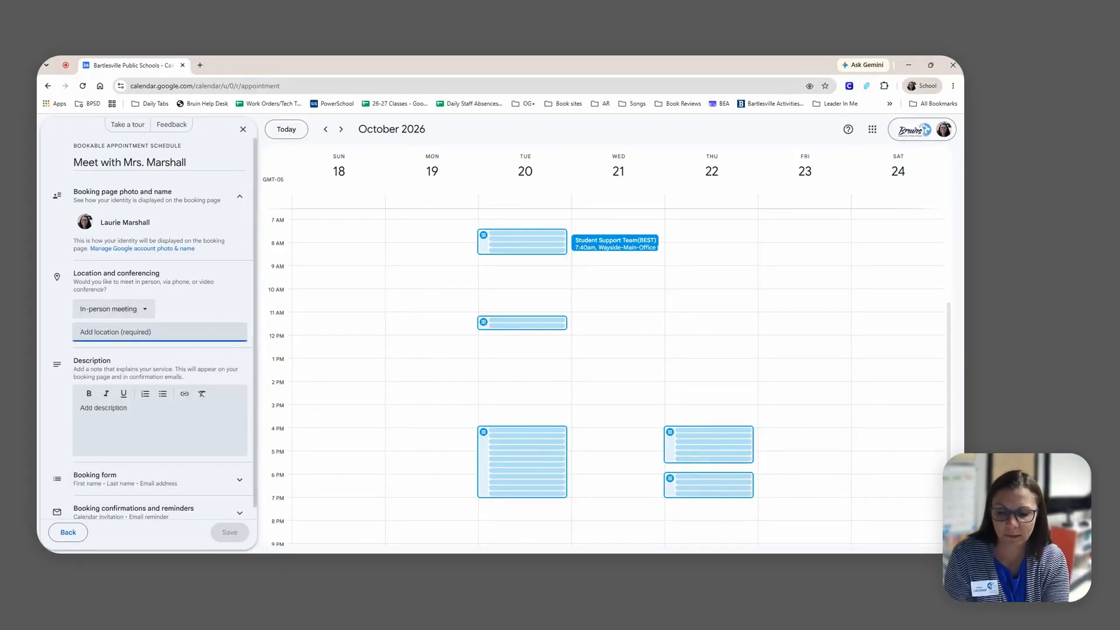
type("Waysid")
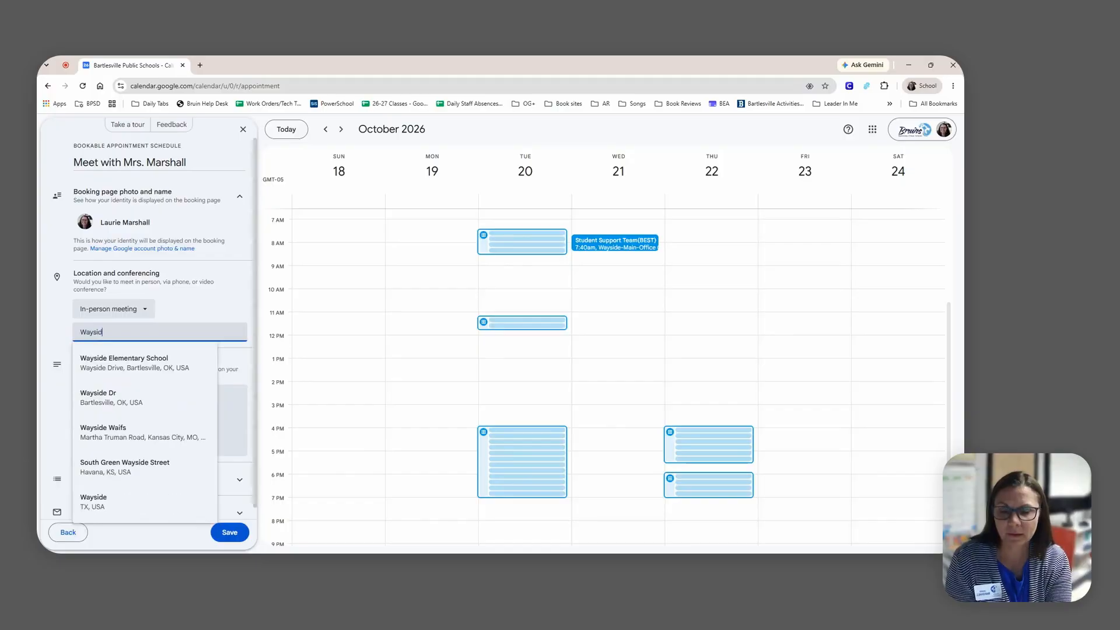
type("e Roo")
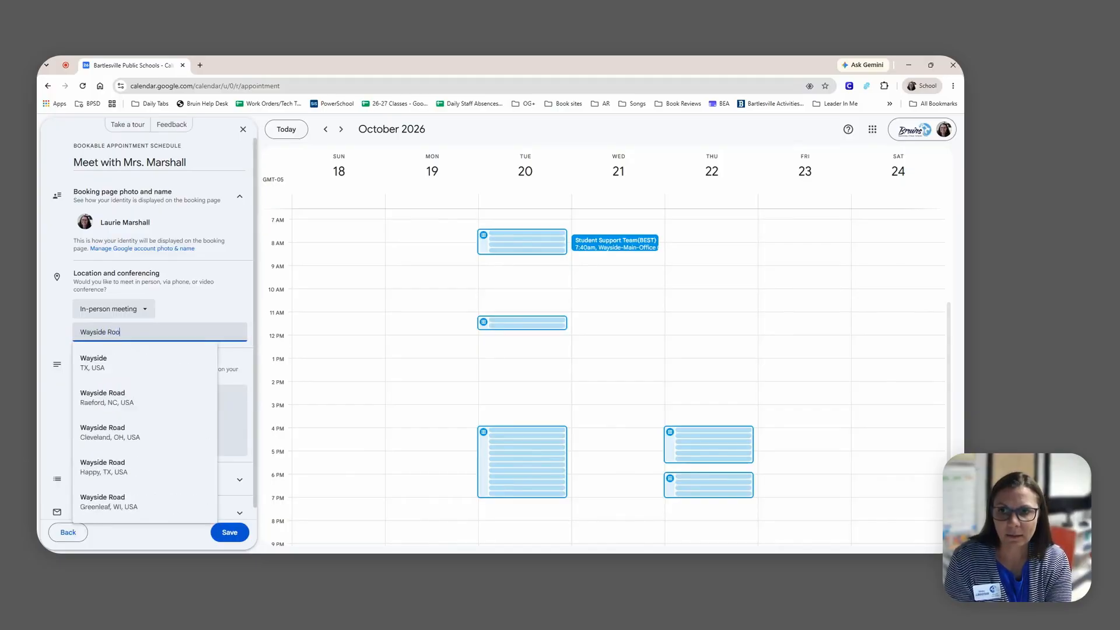
type("m 028")
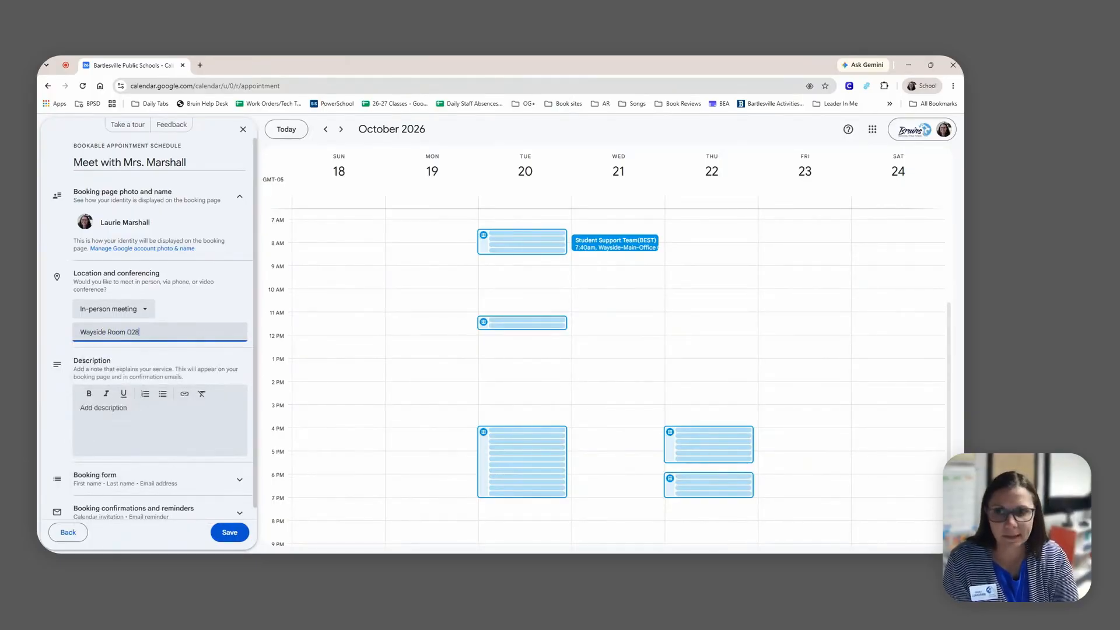
Enter "Fall Parent Teacher Conferences" as the booking page description
left_click(117, 409)
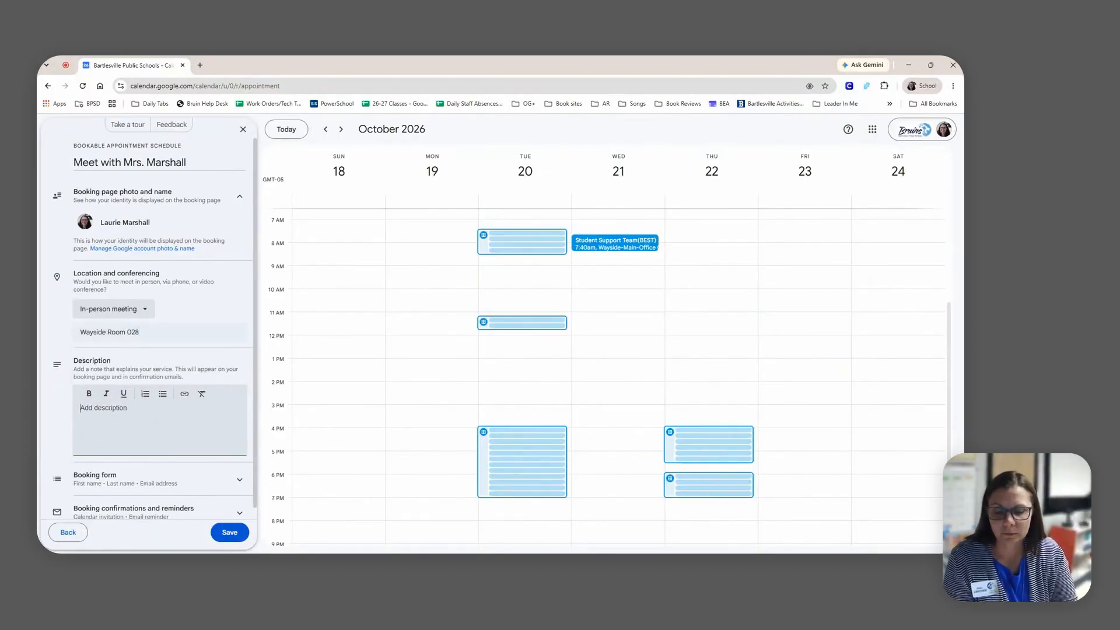
type("Fal")
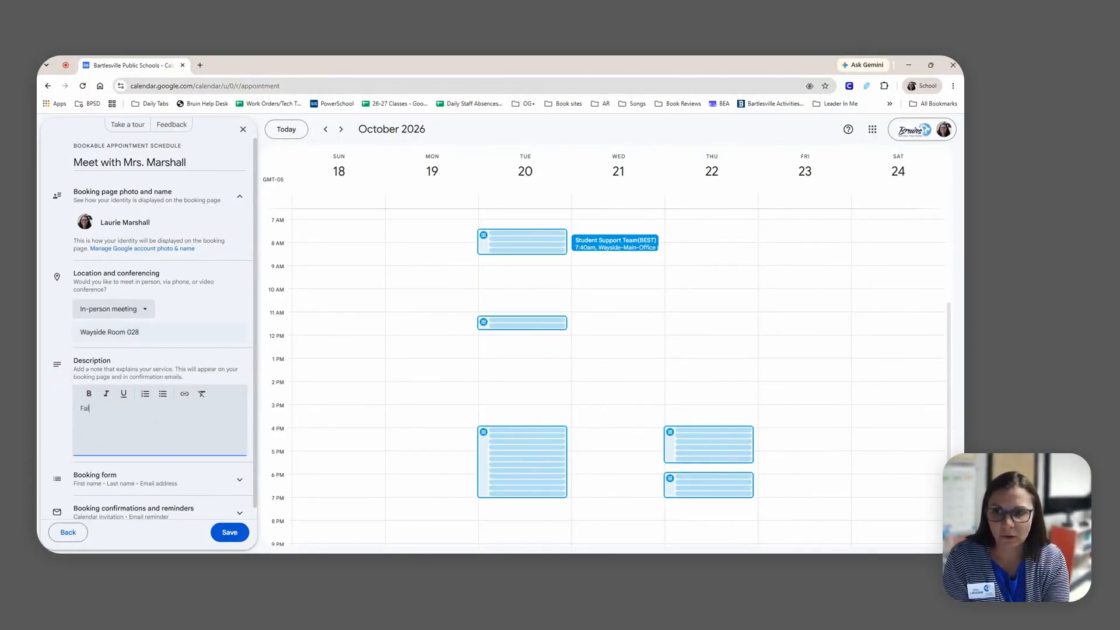
type("l Parent")
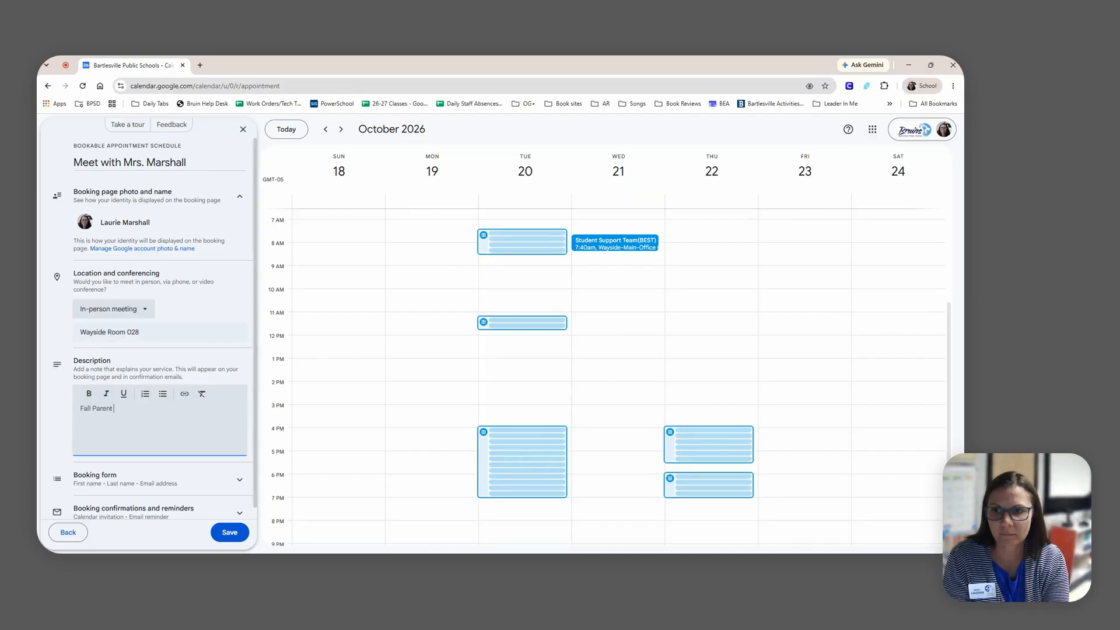
type(" Teacher ")
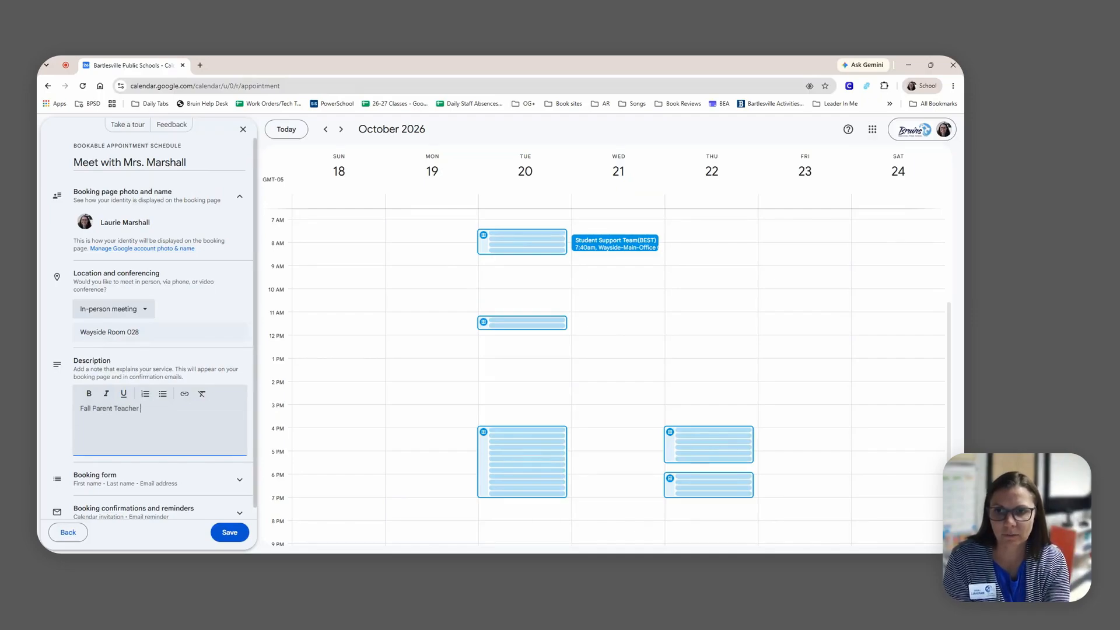
type("Conferences")
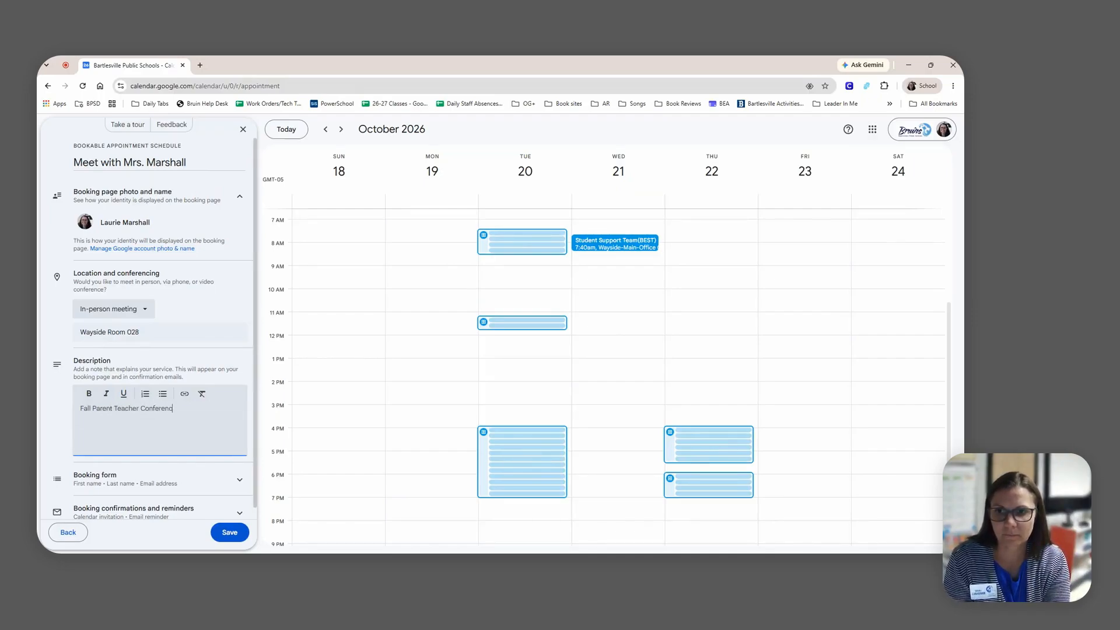
Add a required custom item named "Child's Name" to the booking form
left_click(237, 478)
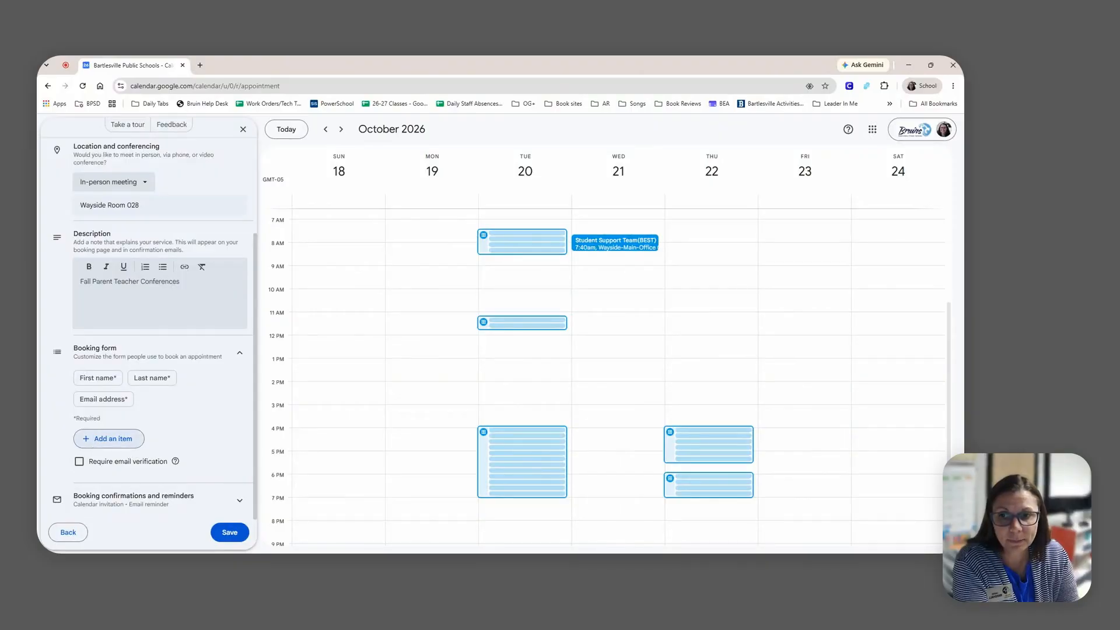
left_click(97, 443)
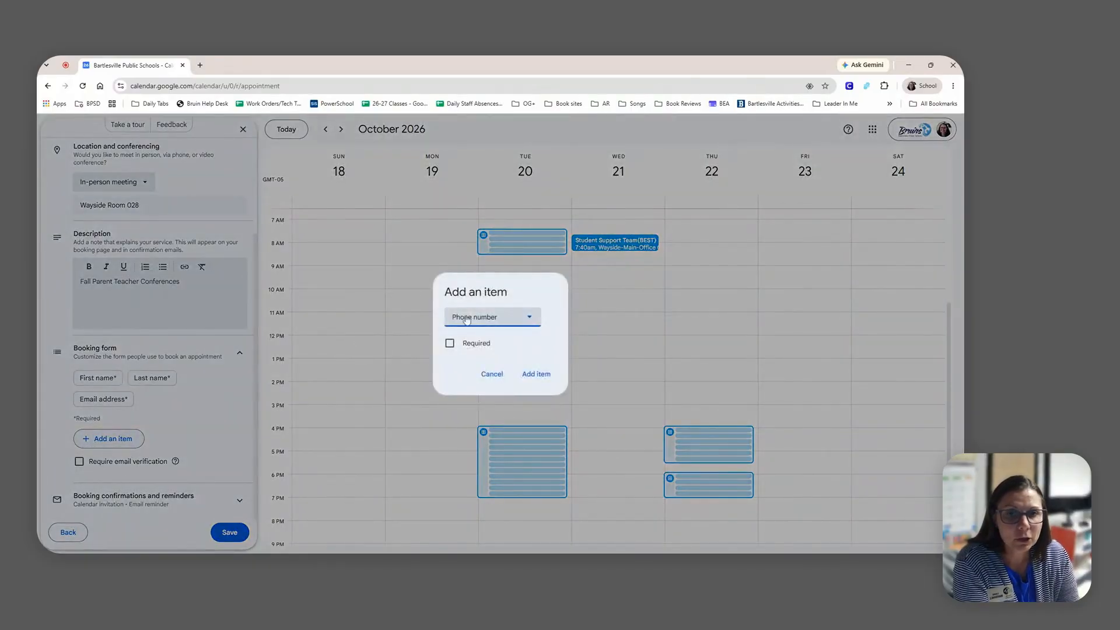
left_click(507, 321)
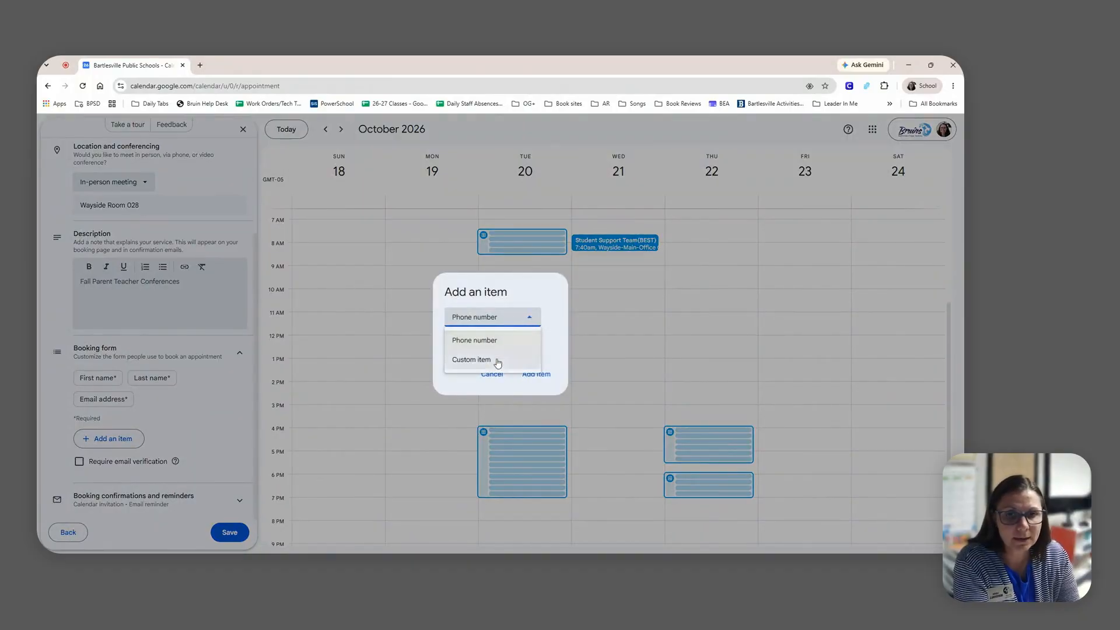
left_click(497, 361)
left_click(497, 329)
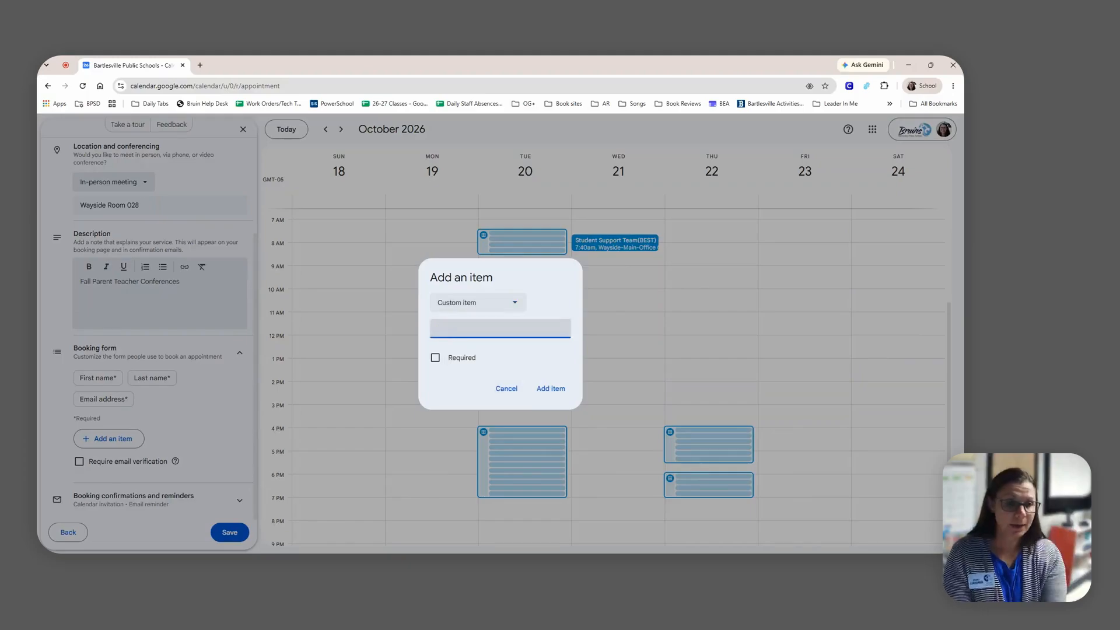
type("C")
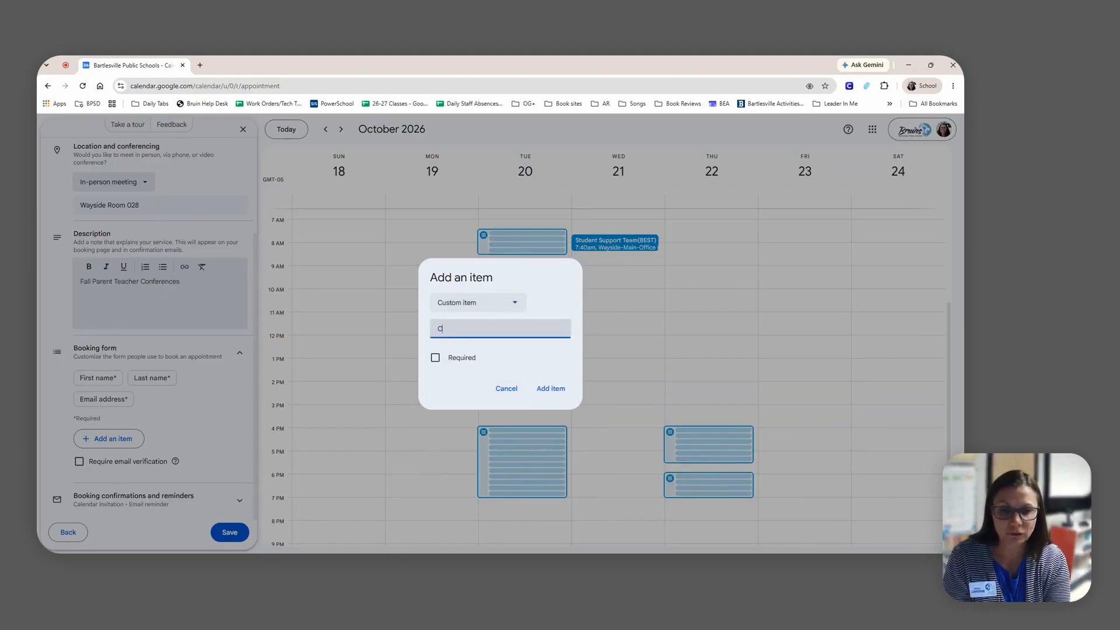
type("hild's ")
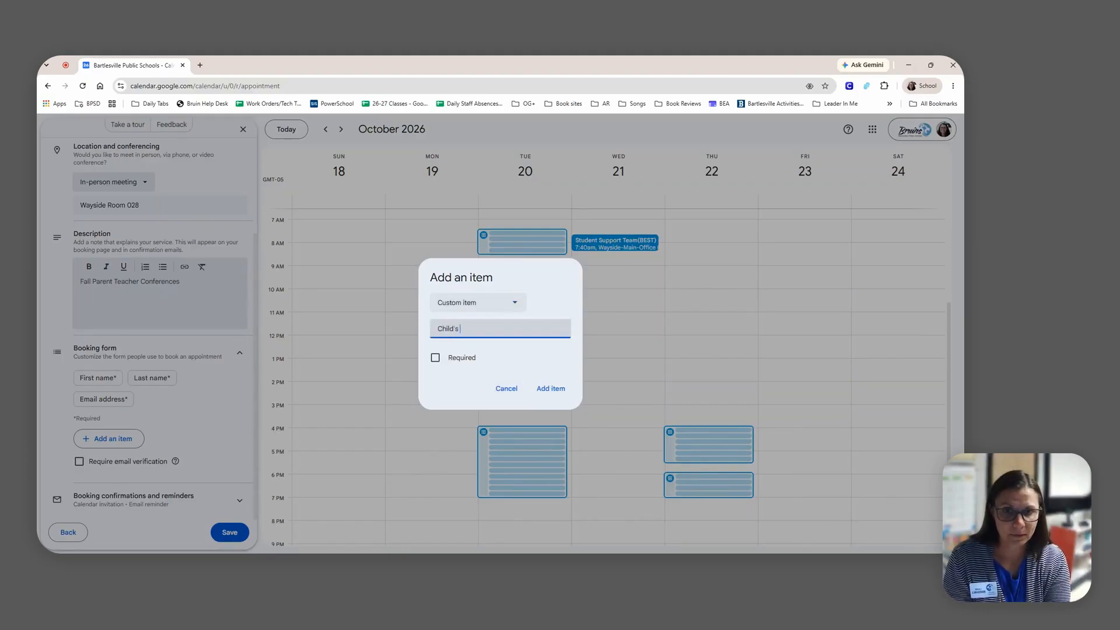
type("Name")
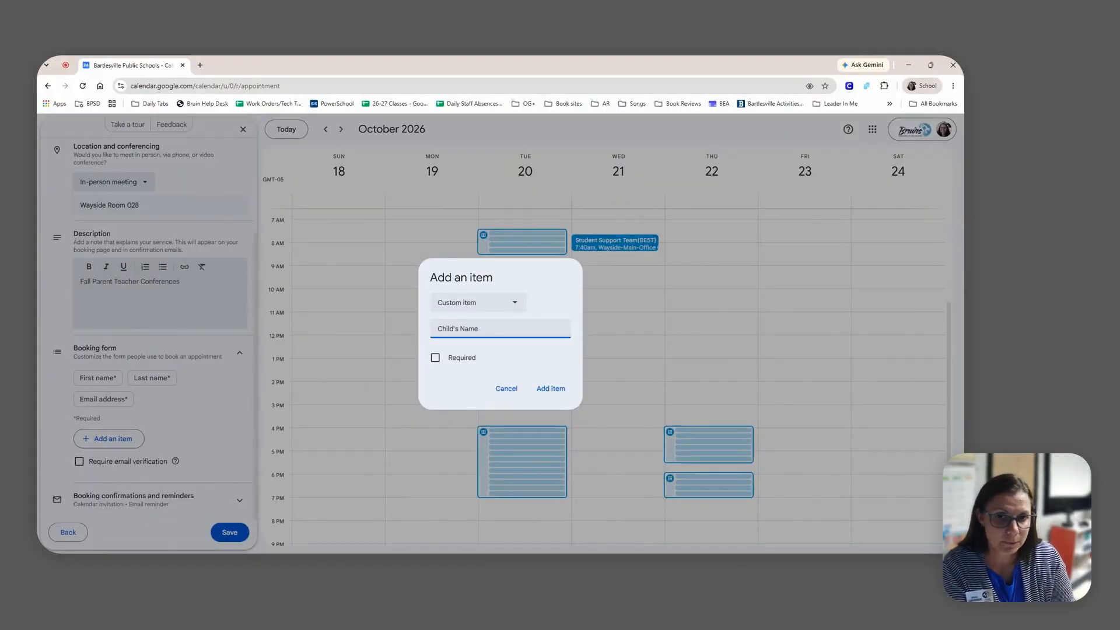
left_click(435, 365)
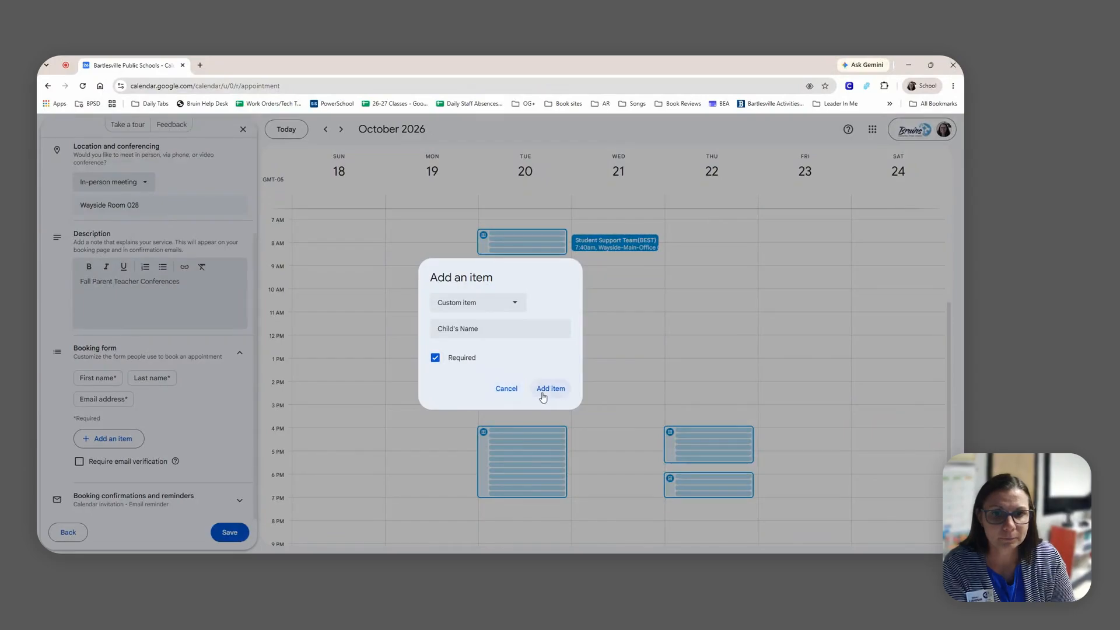
left_click(547, 391)
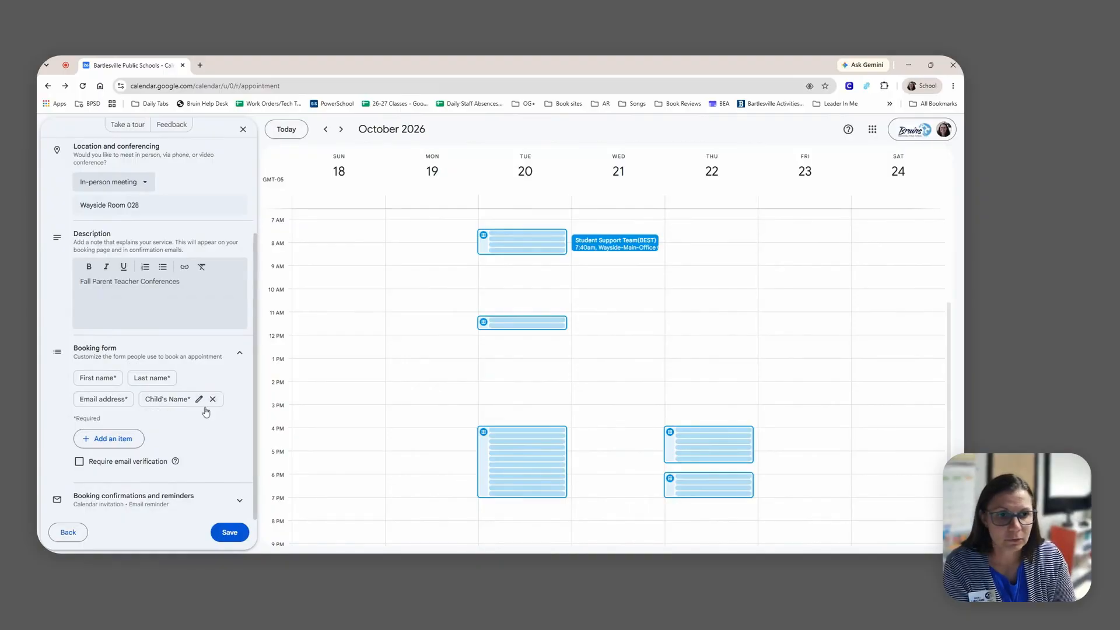
Add a second email reminder sent 1 hour before the appointment and save the appointment schedule
left_click(199, 505)
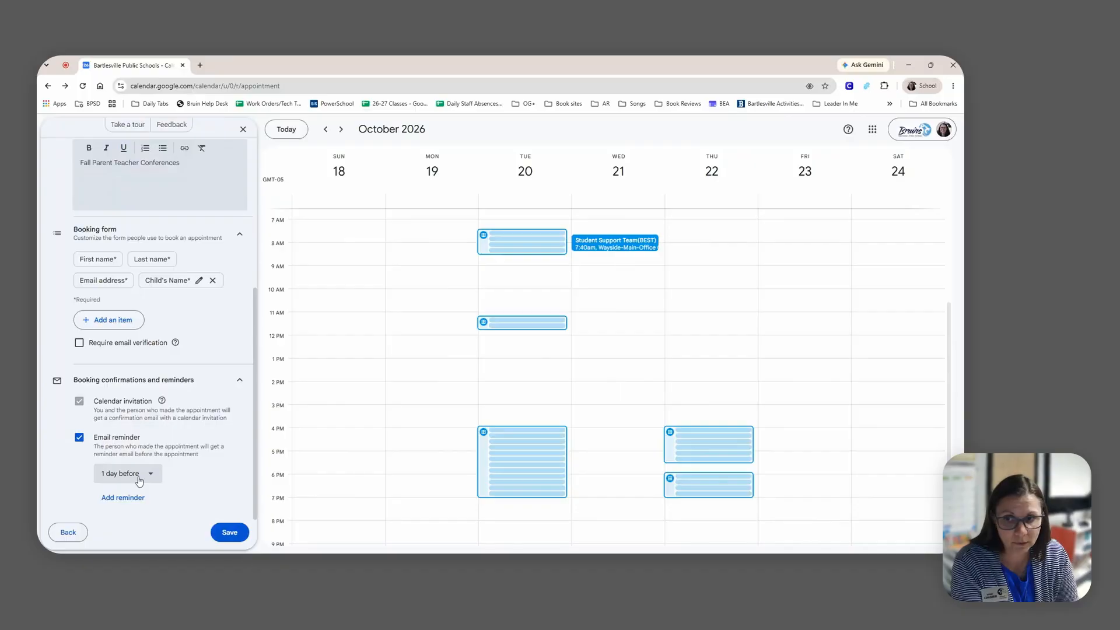
left_click(122, 497)
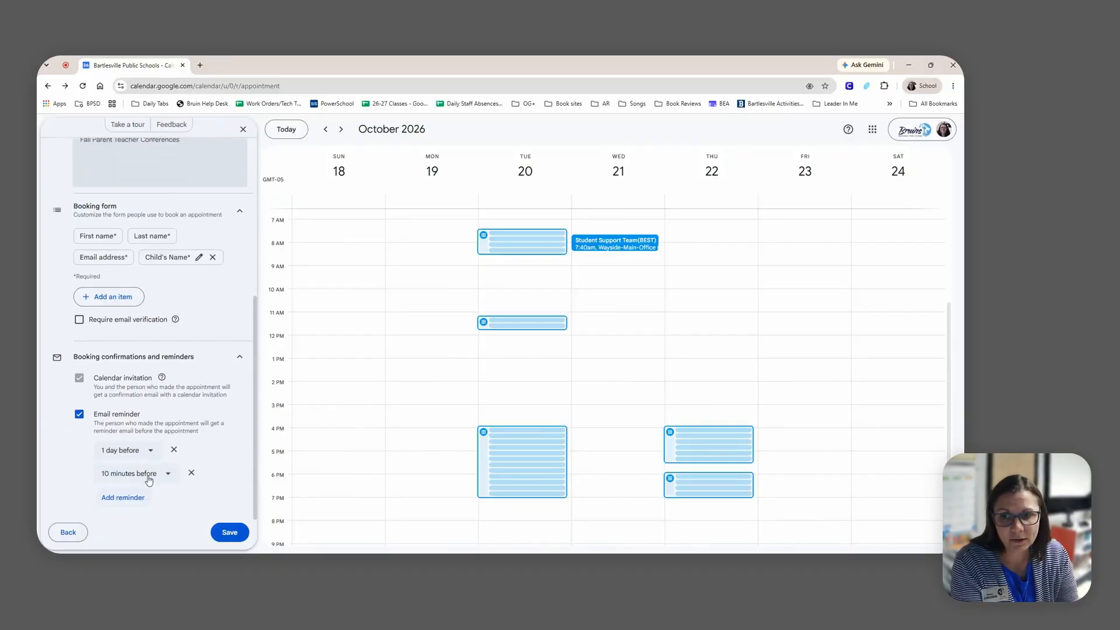
left_click(161, 471)
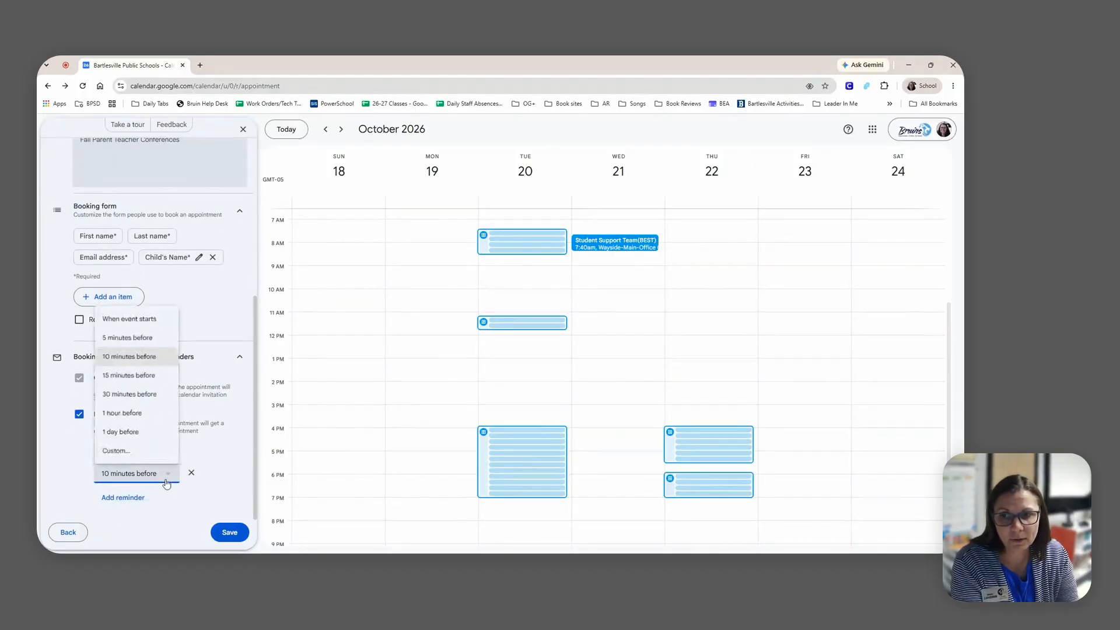
left_click(120, 413)
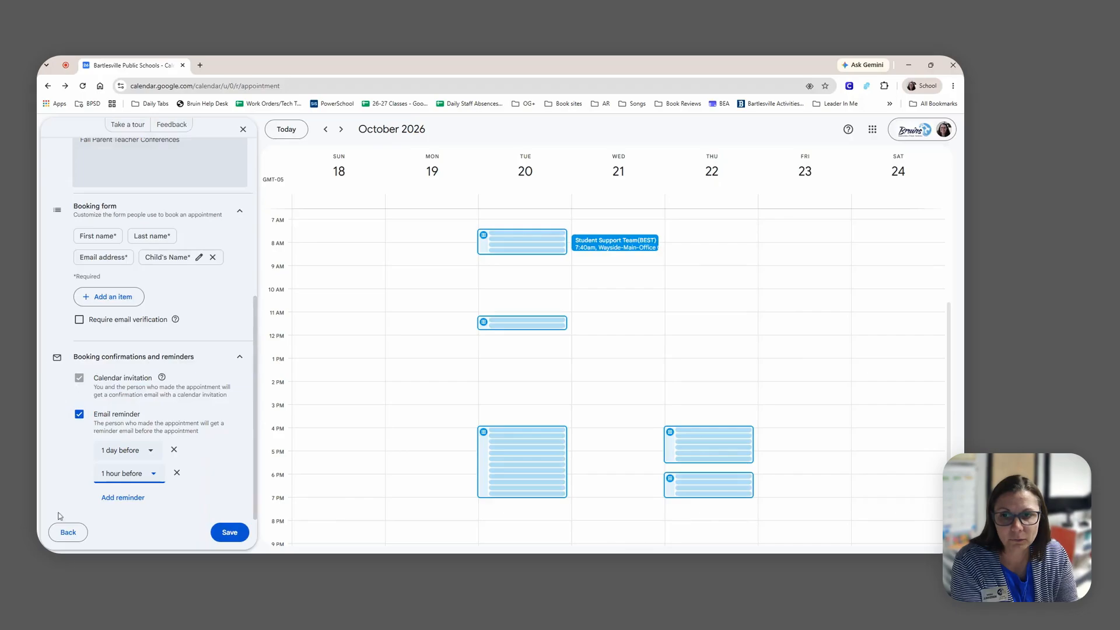
left_click(230, 532)
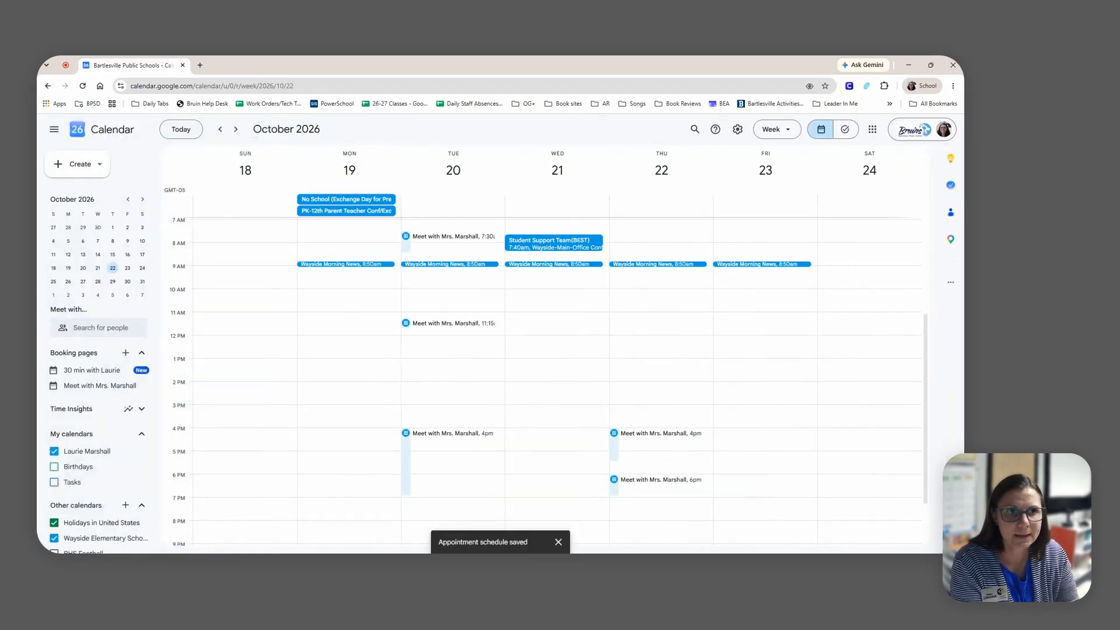
Open the details of the parent-teacher conference booking page and copy its sharing link
scroll(665, 421, "down", 2)
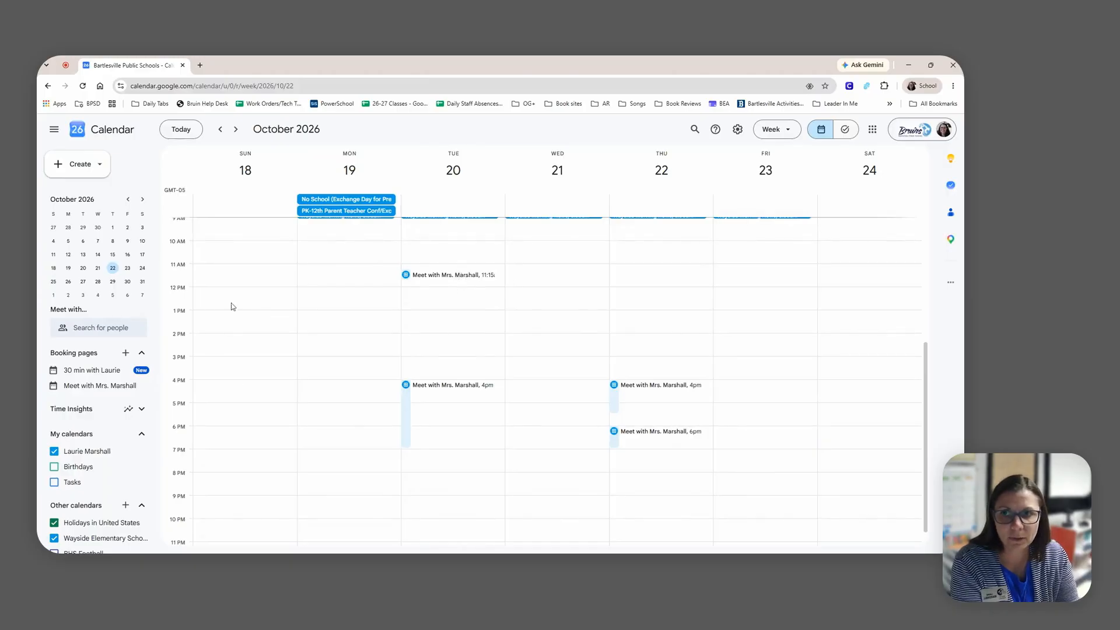
left_click(108, 387)
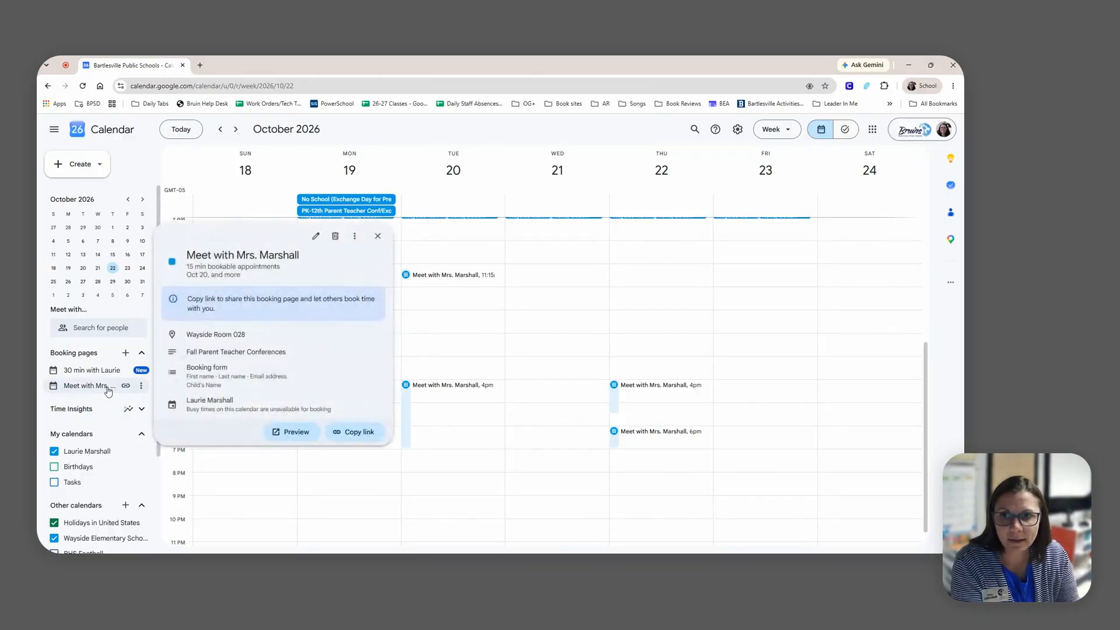
left_click(369, 438)
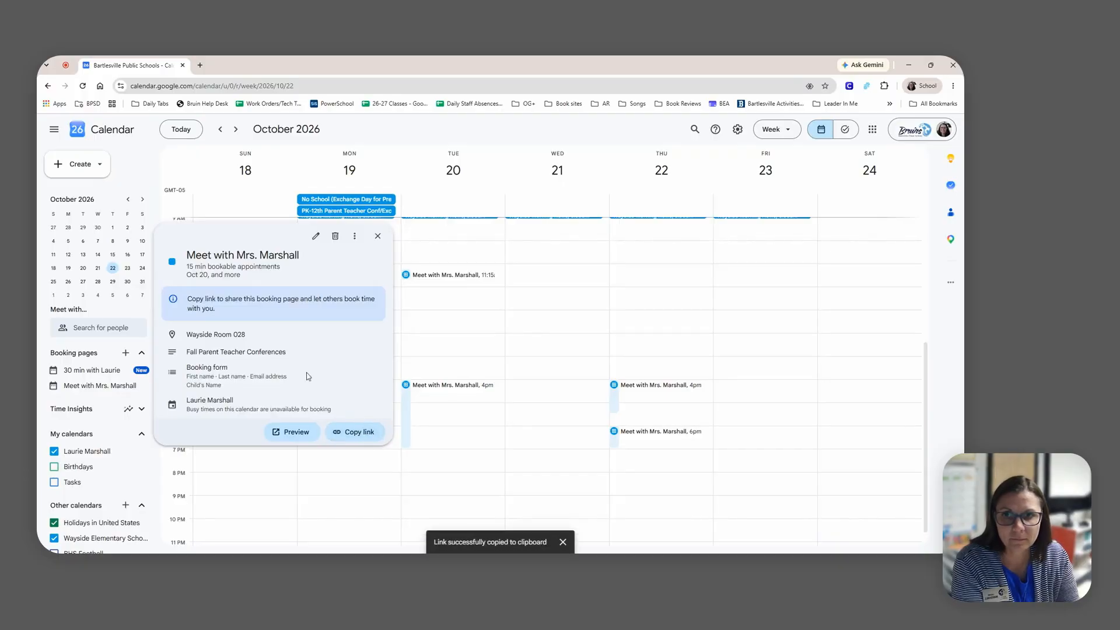
Reopen the conference schedule for editing, review its availability and booking page details, and save it
left_click(316, 238)
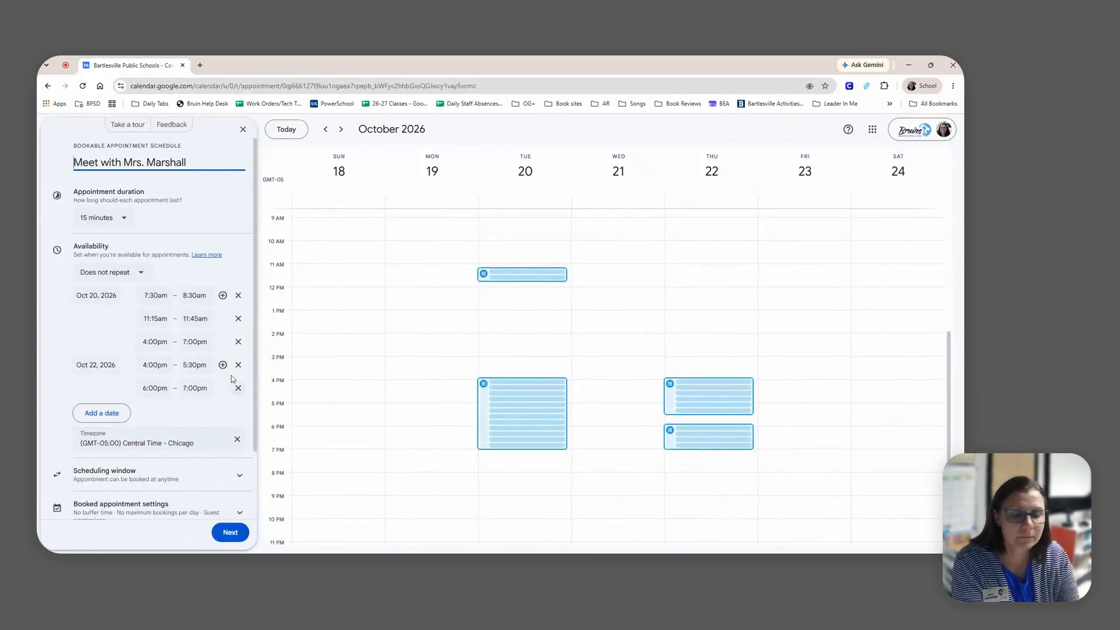
left_click(231, 532)
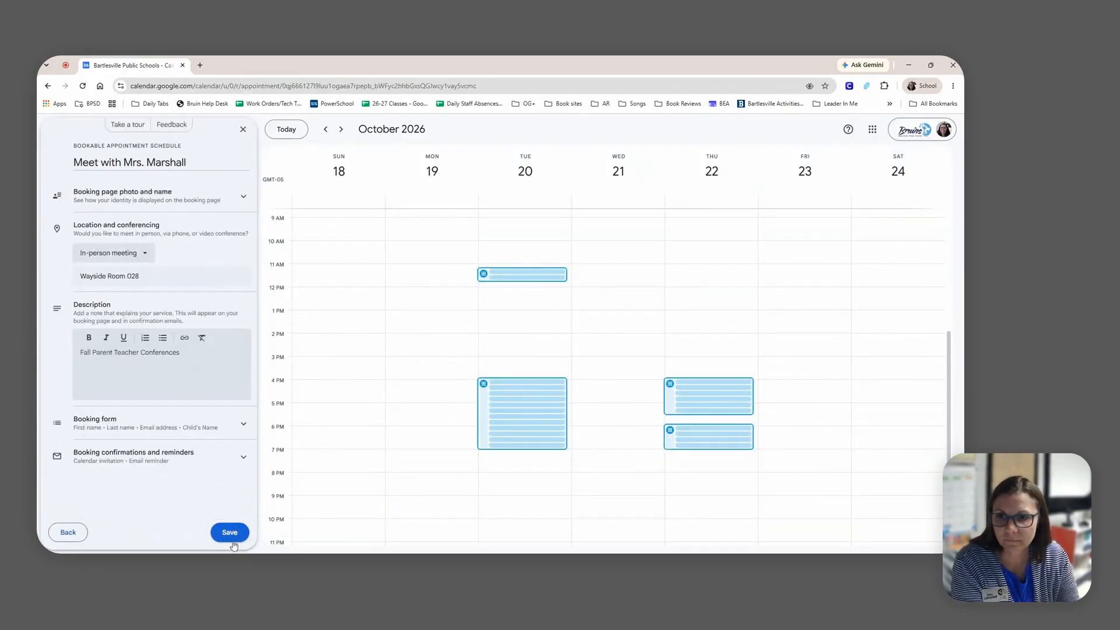
left_click(231, 533)
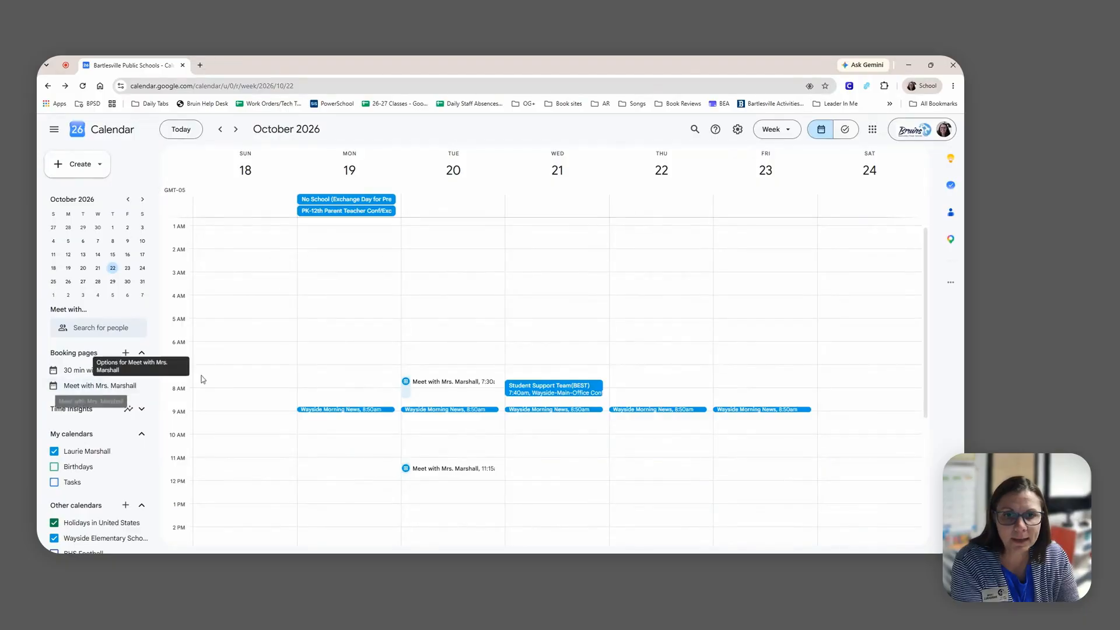
Preview the conference booking page and review the appointment times offered from the next bookable date
left_click(99, 386)
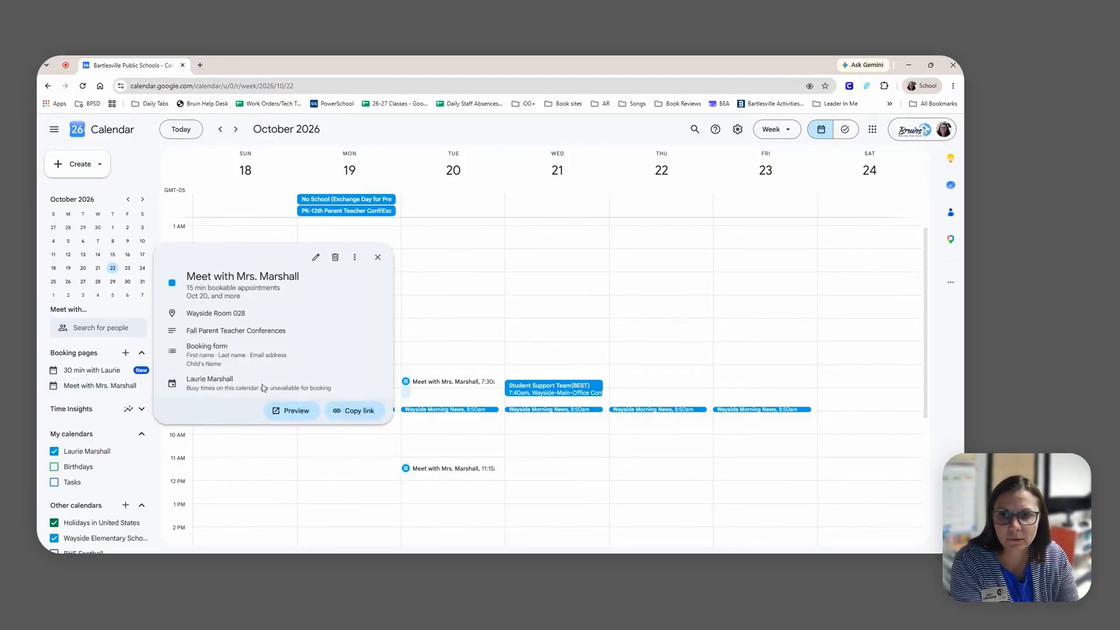
left_click(296, 412)
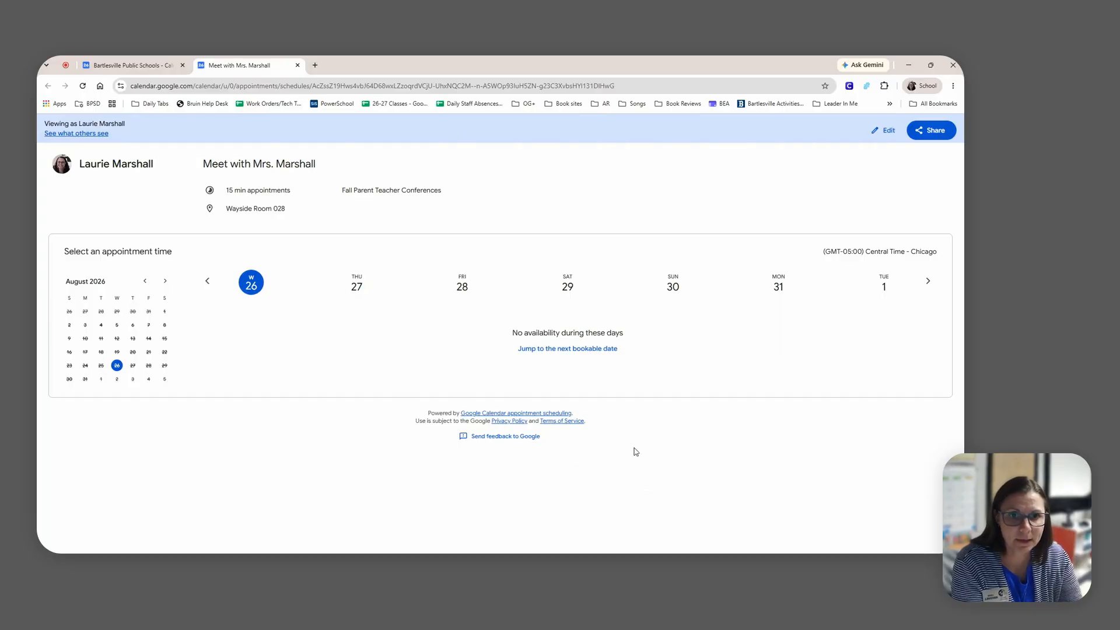
left_click(573, 353)
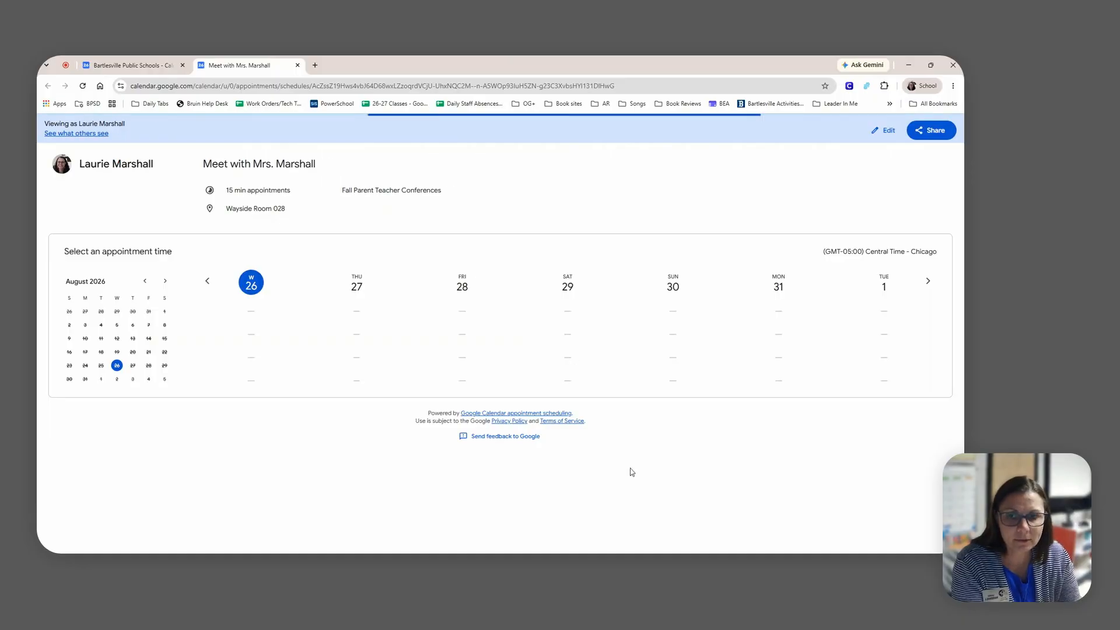
scroll(542, 342, "down", 5)
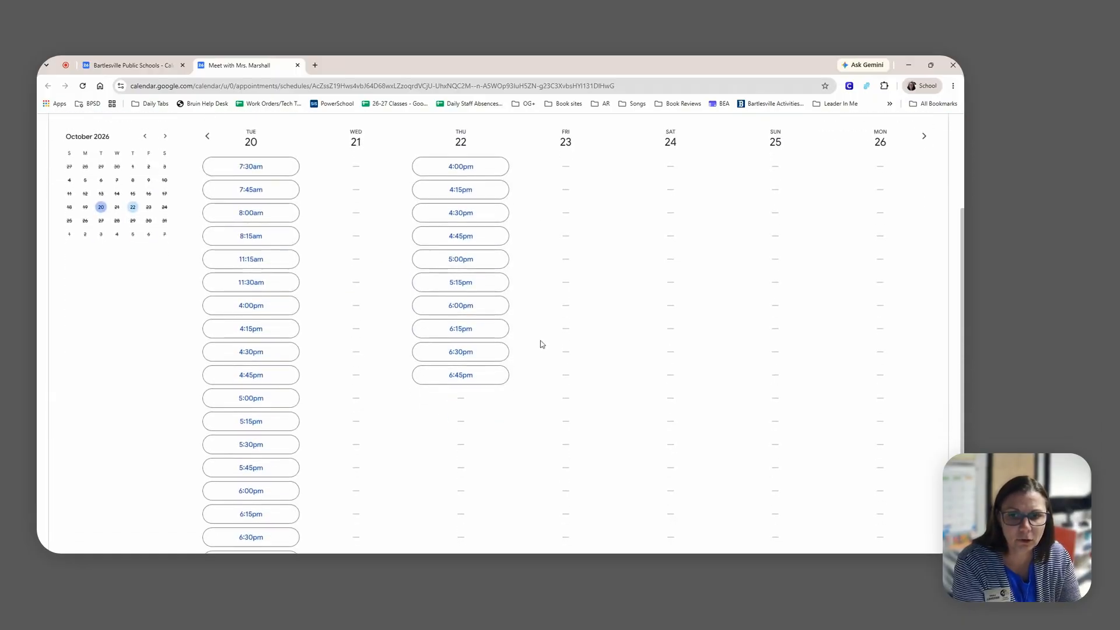
scroll(541, 355, "up", 3)
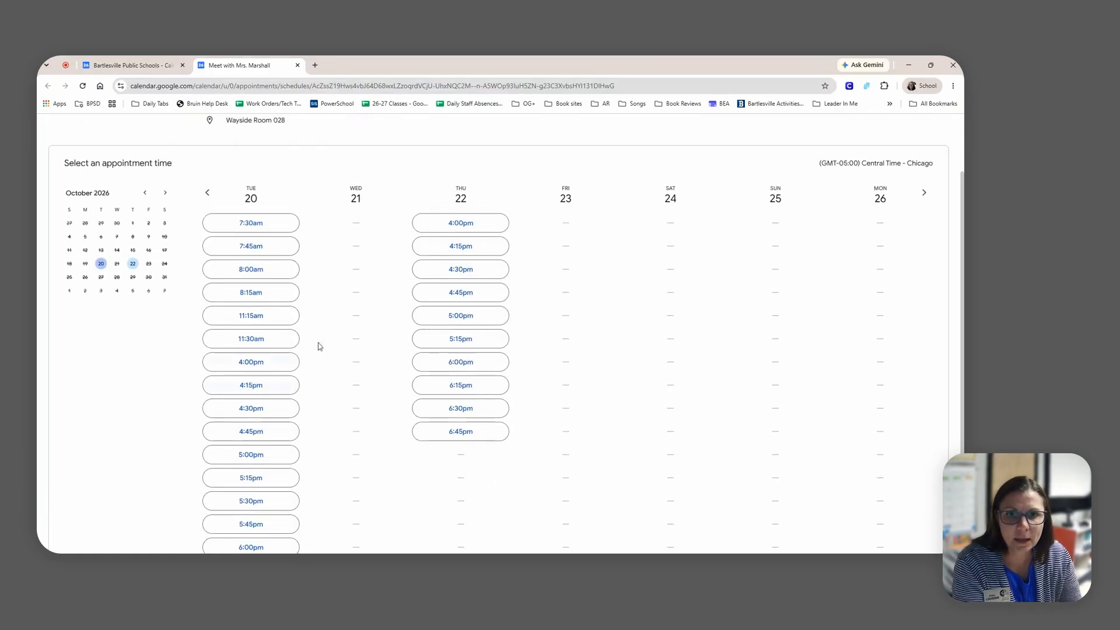
Book the 5:15pm slot on Thursday, October 22 as a test, entering the parent's first and last name and the child's name
left_click(453, 344)
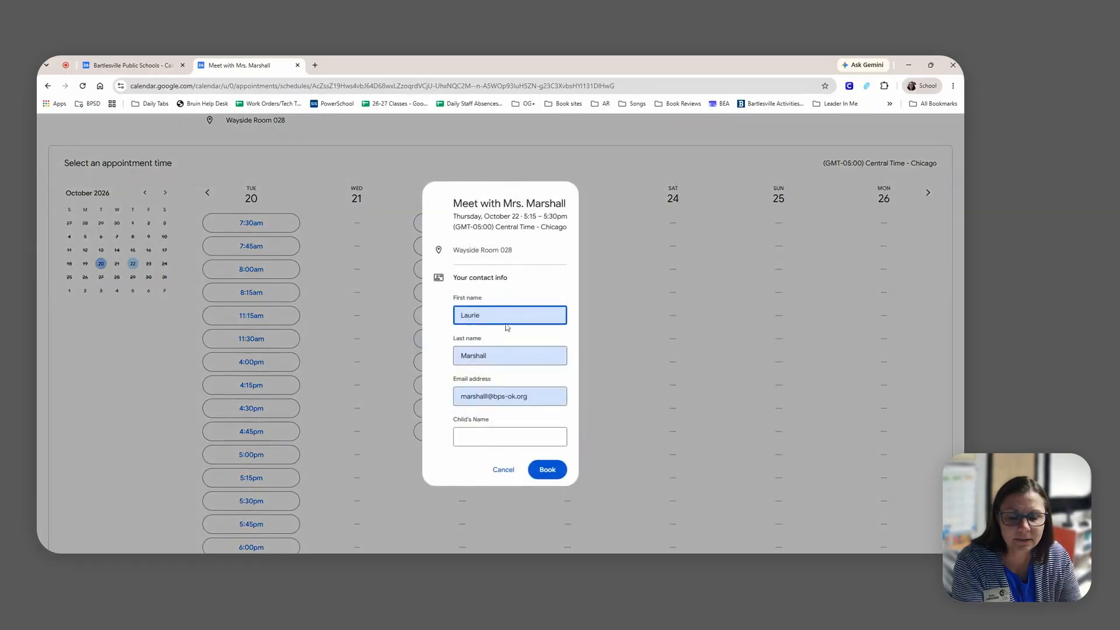
type("P")
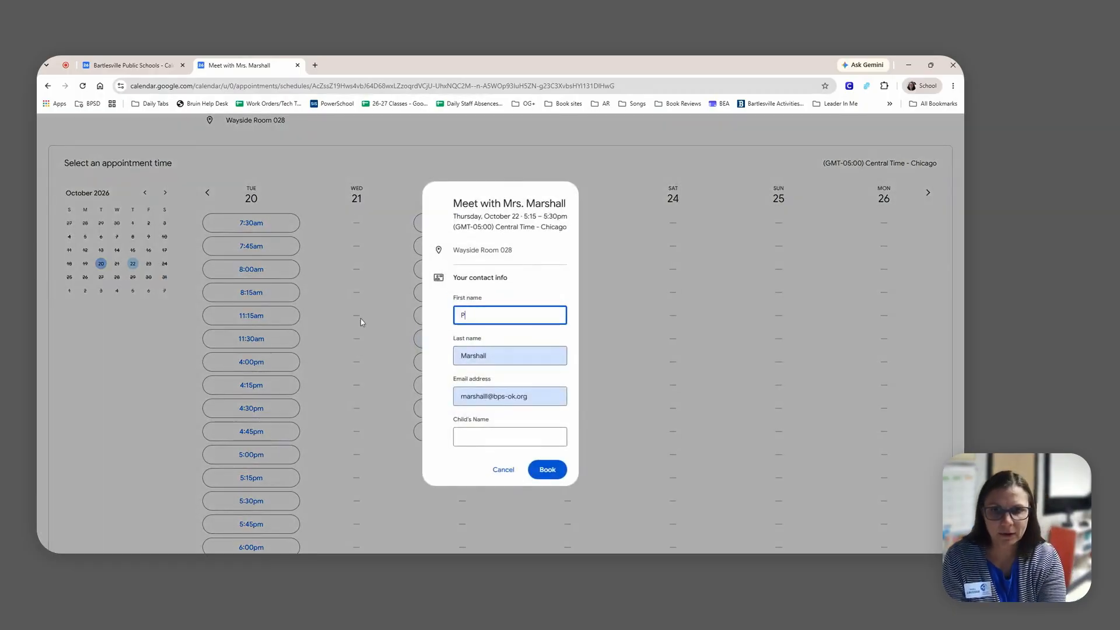
type("arent")
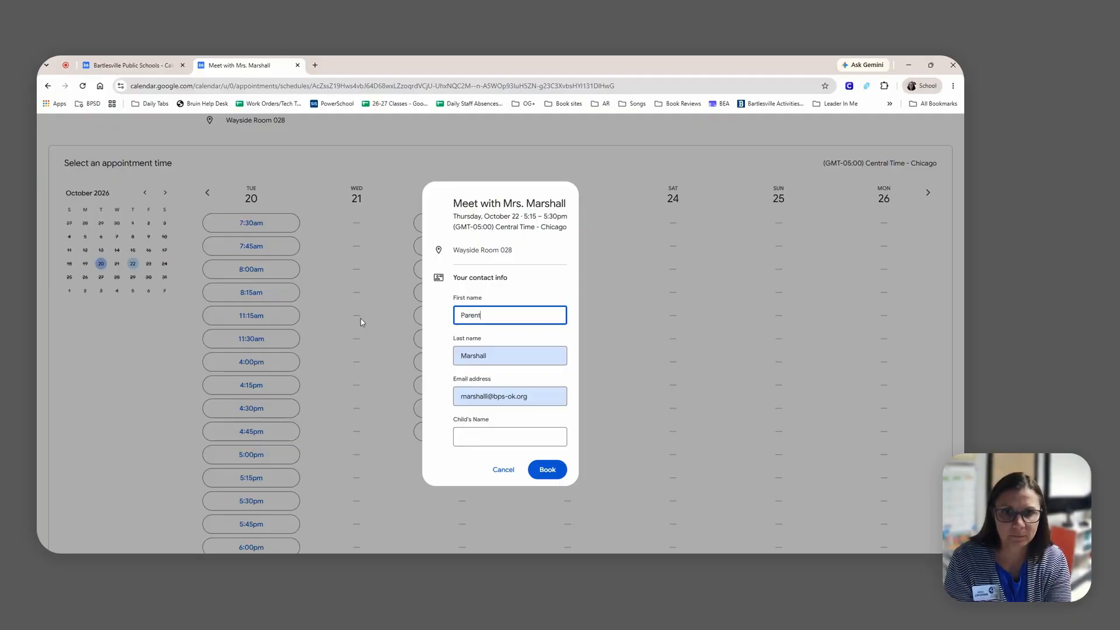
key("Tab")
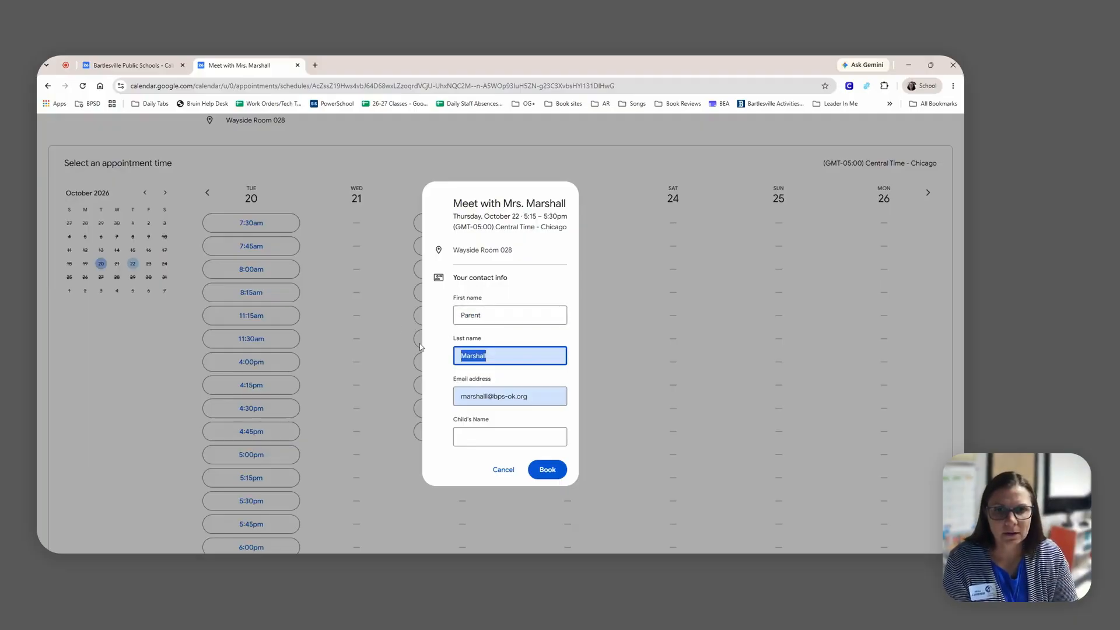
type("Nam")
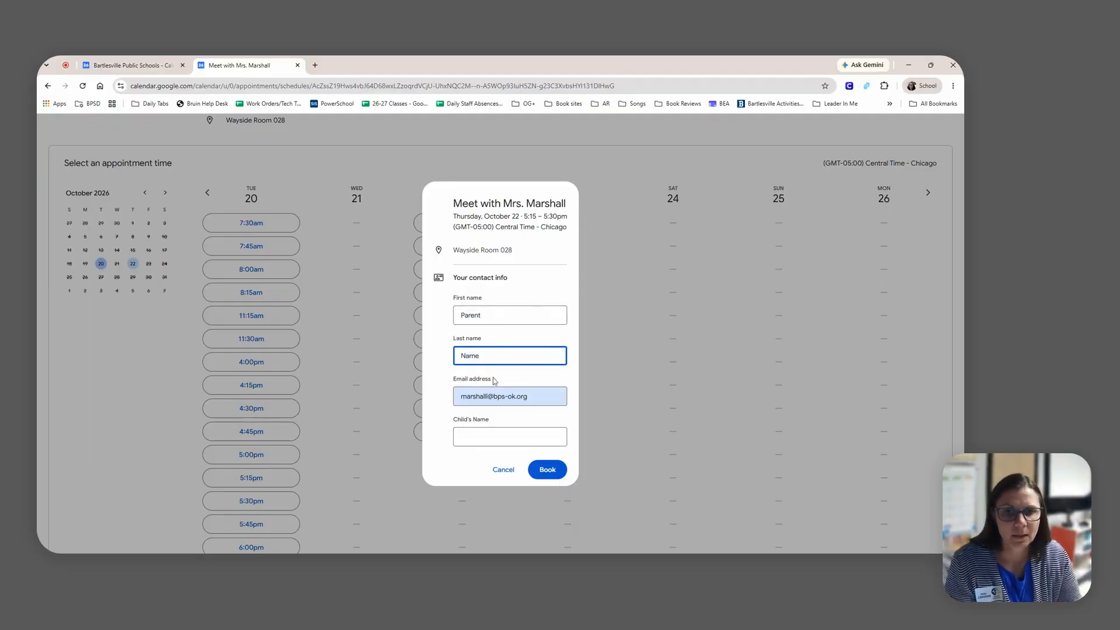
type("e")
left_click(501, 442)
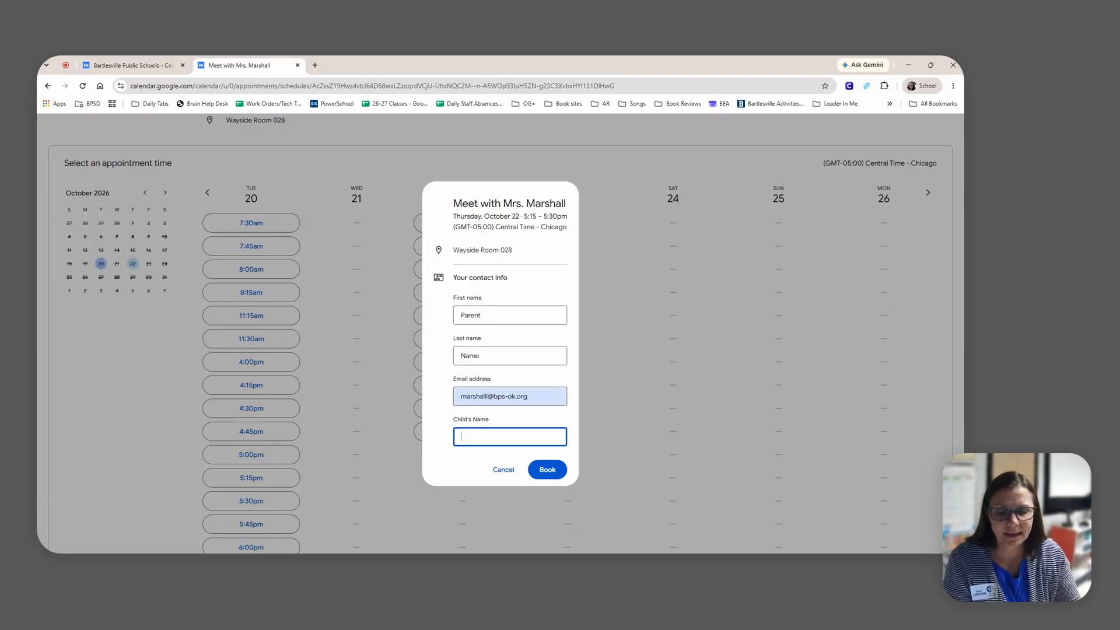
type("Joe")
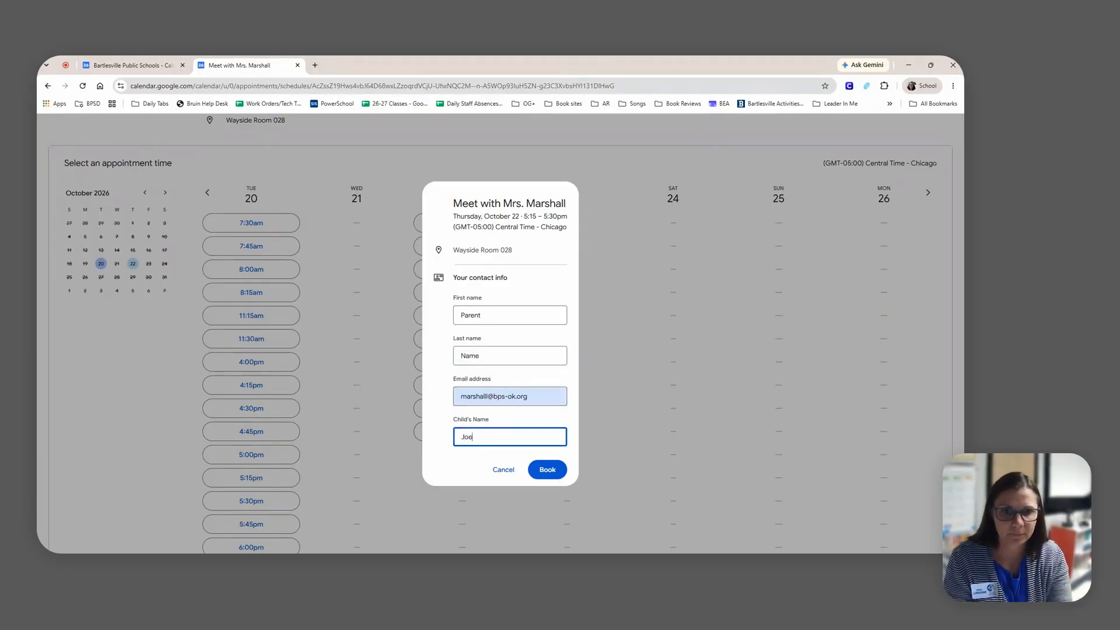
left_click(554, 473)
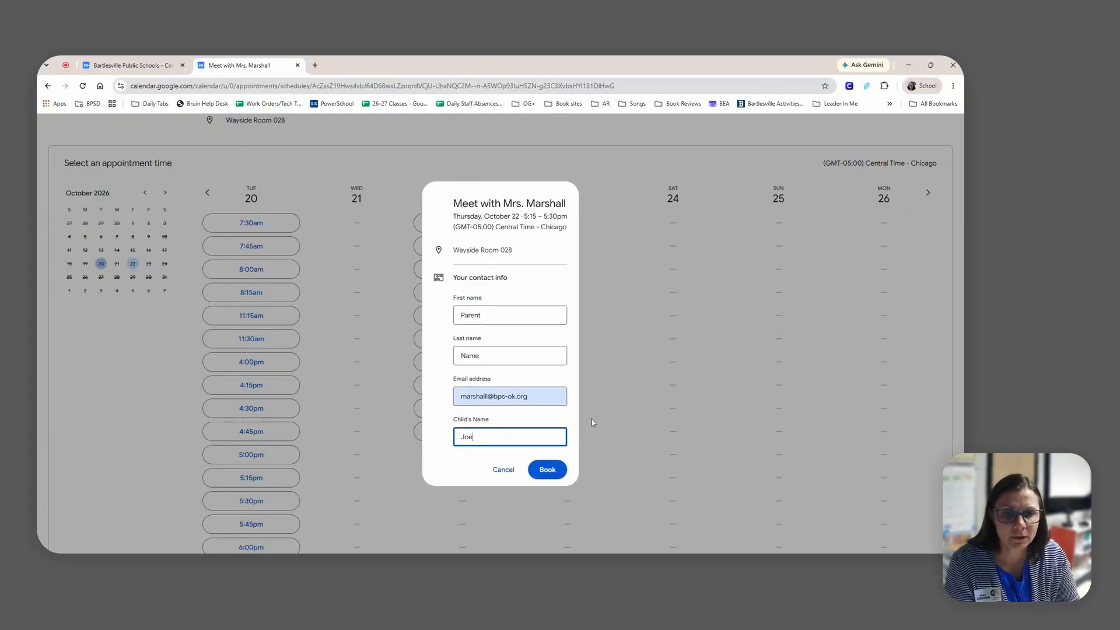
left_click(547, 469)
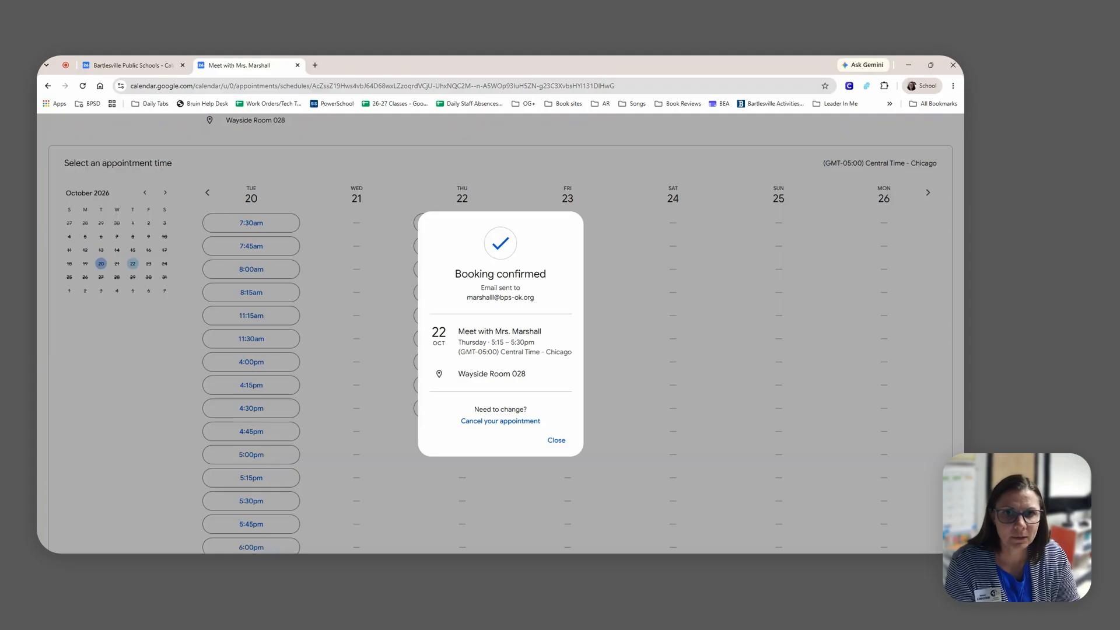
left_click(558, 441)
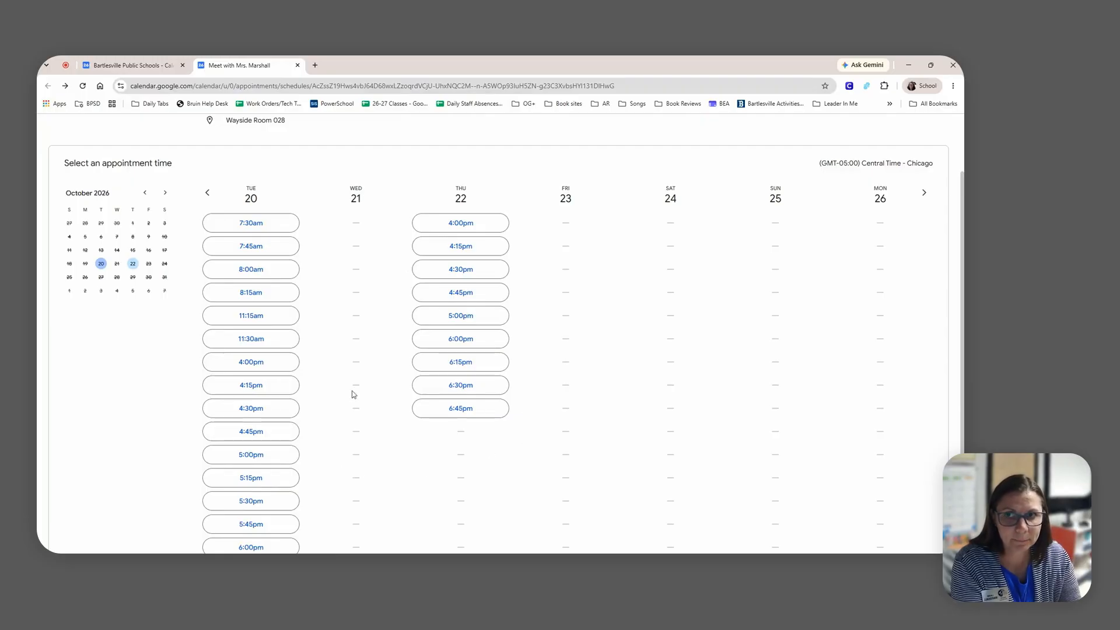
Return to the calendar's week view and review the details of the test conference booked for Thursday, October 22 at 5:15pm
scroll(570, 332, "up", 2)
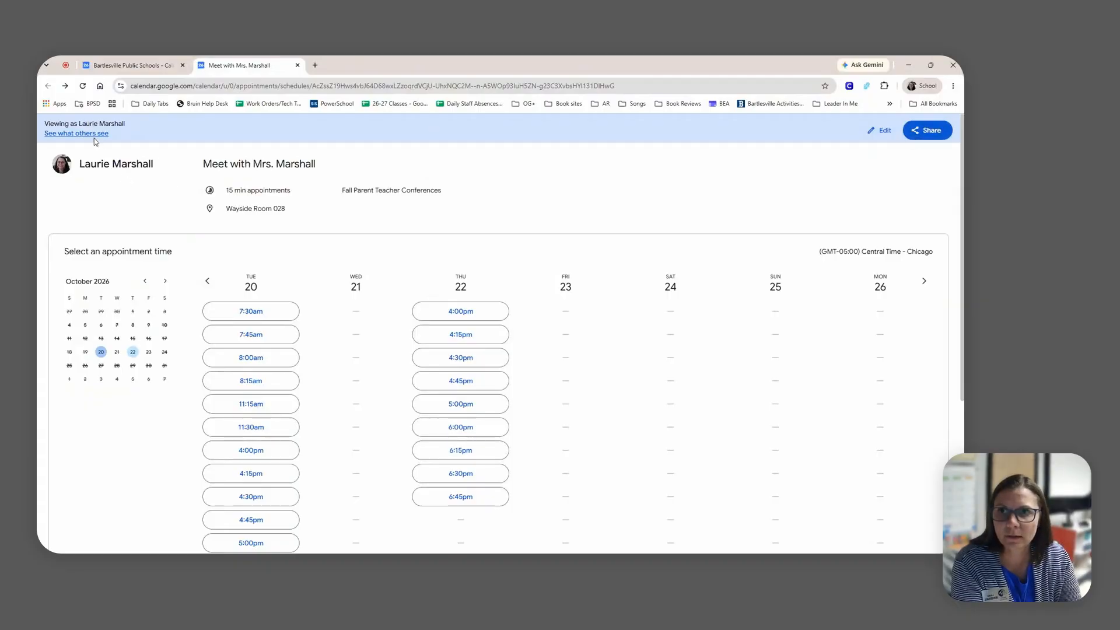
left_click(147, 68)
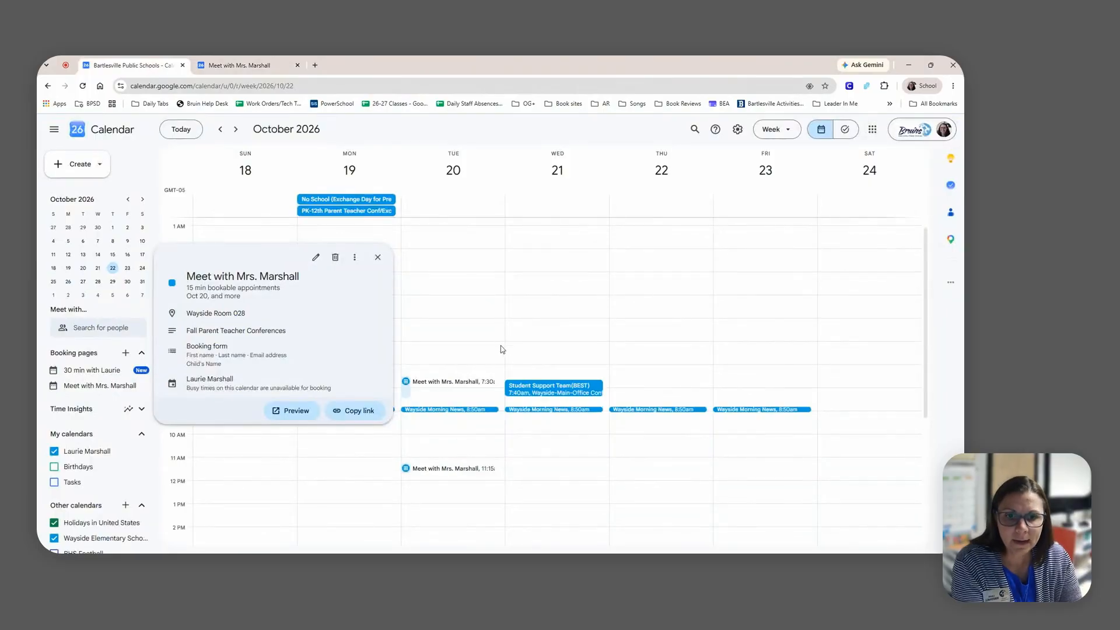
left_click(378, 257)
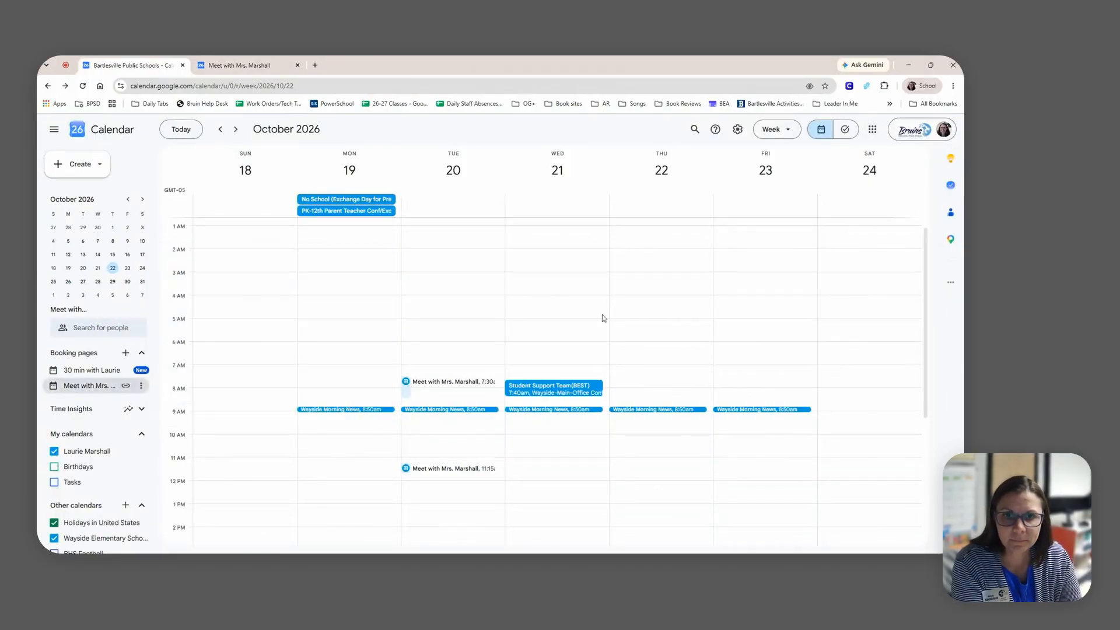
scroll(617, 333, "down", 5)
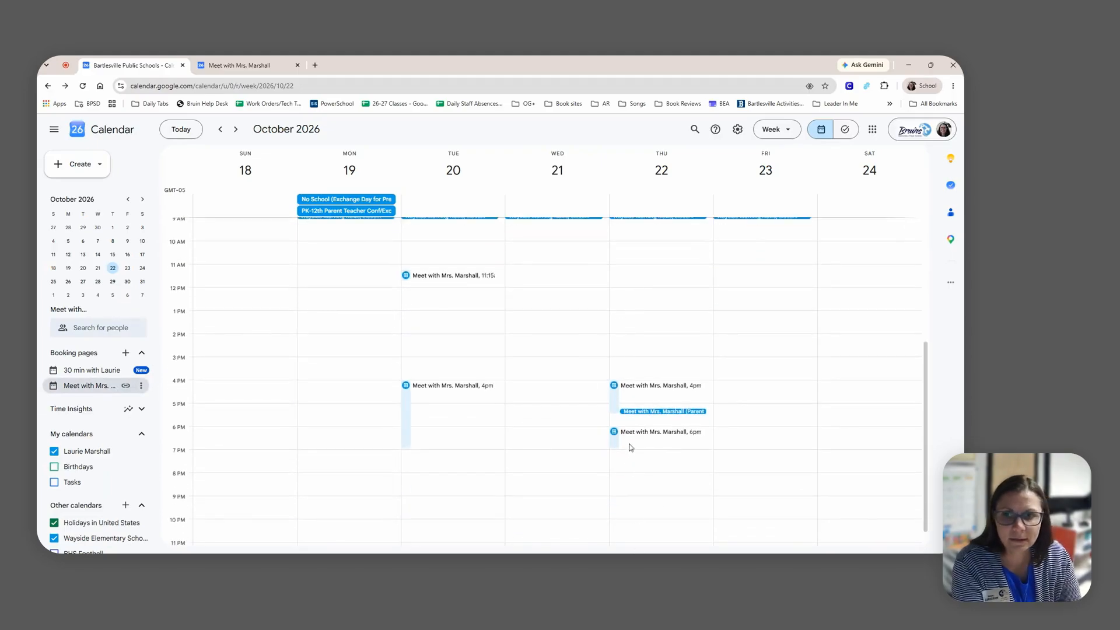
left_click(640, 412)
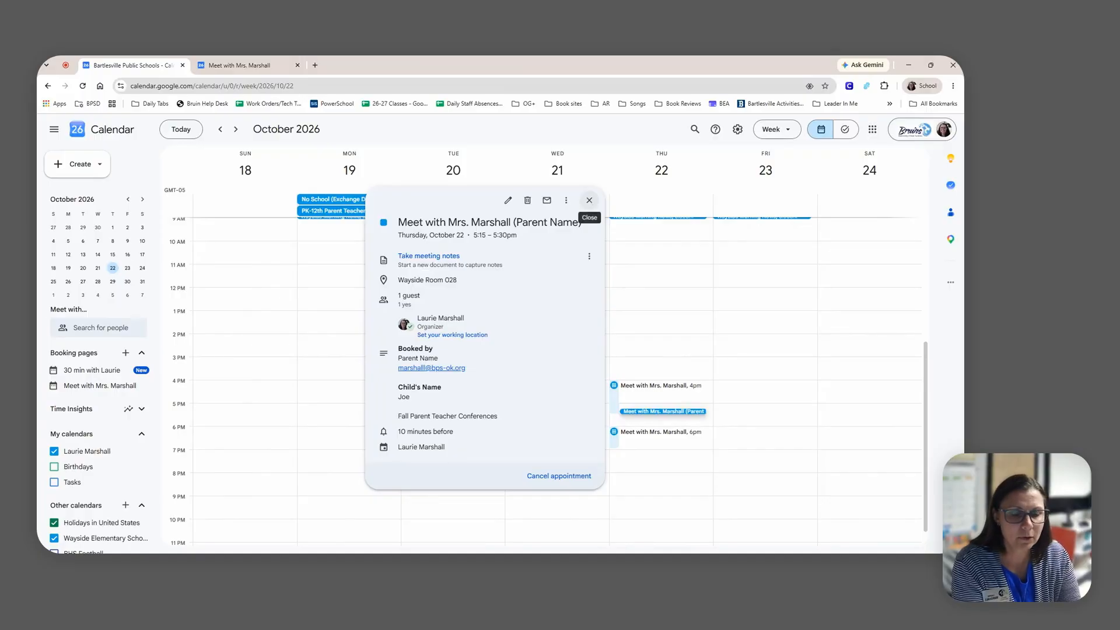
left_click(590, 200)
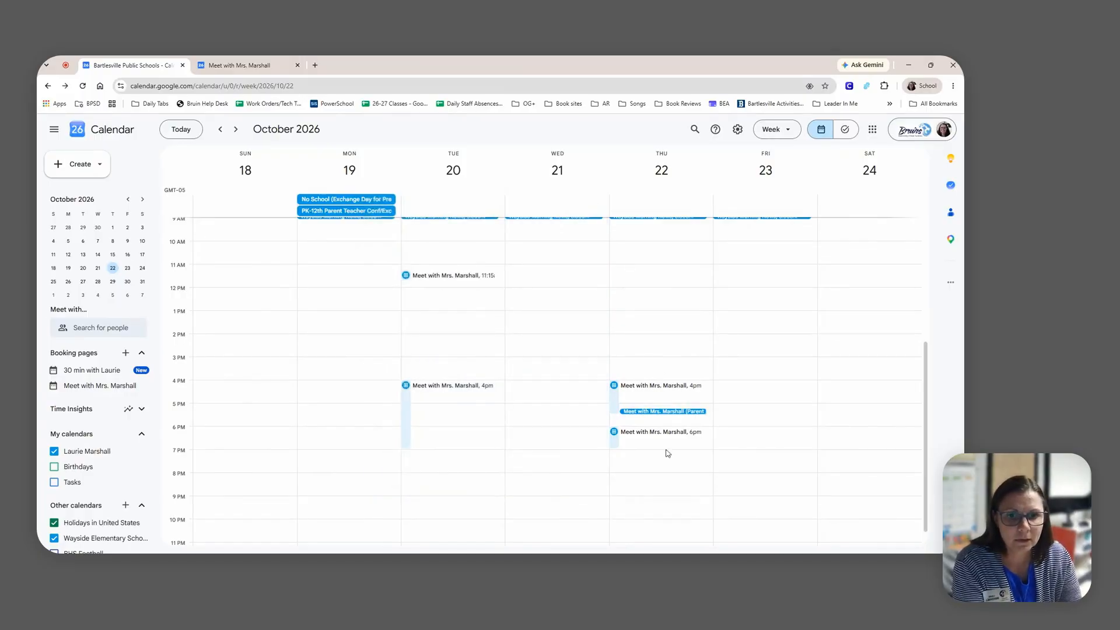